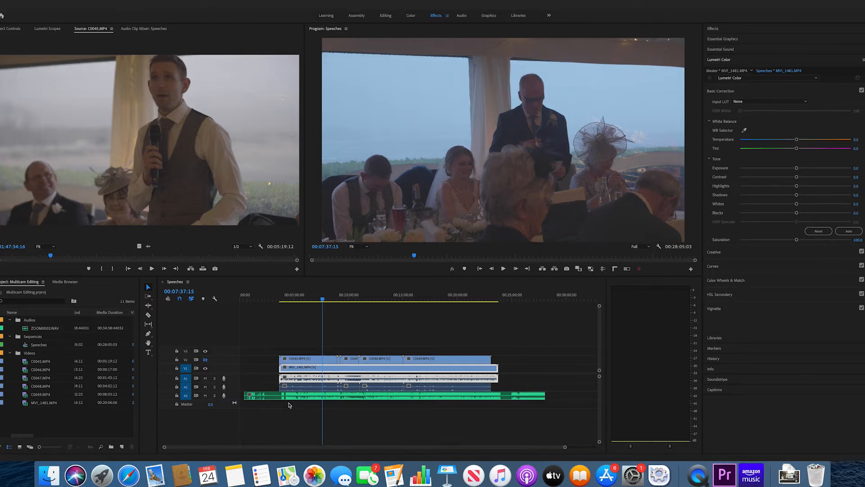
# Turn on V2's output to compare its close-up clips with the wide MVI_1481.MP4 angle at 00:05:41:20
pyautogui.click(302, 400)
pyautogui.click(303, 398)
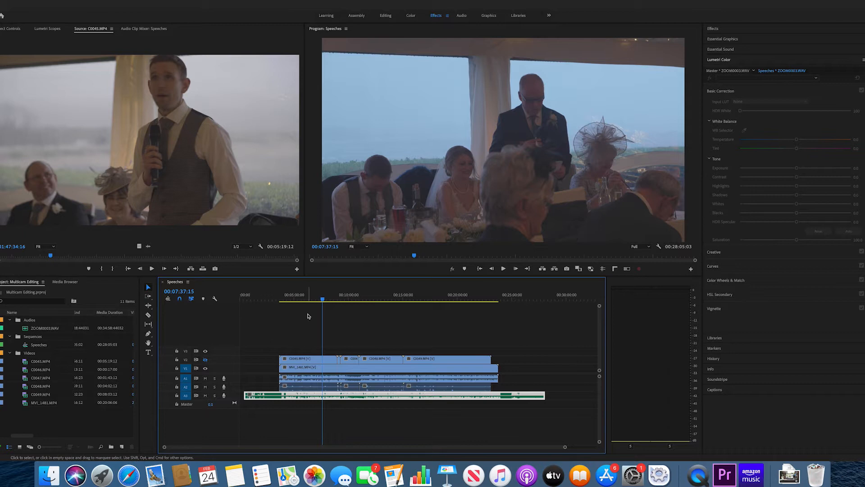
pyautogui.click(301, 298)
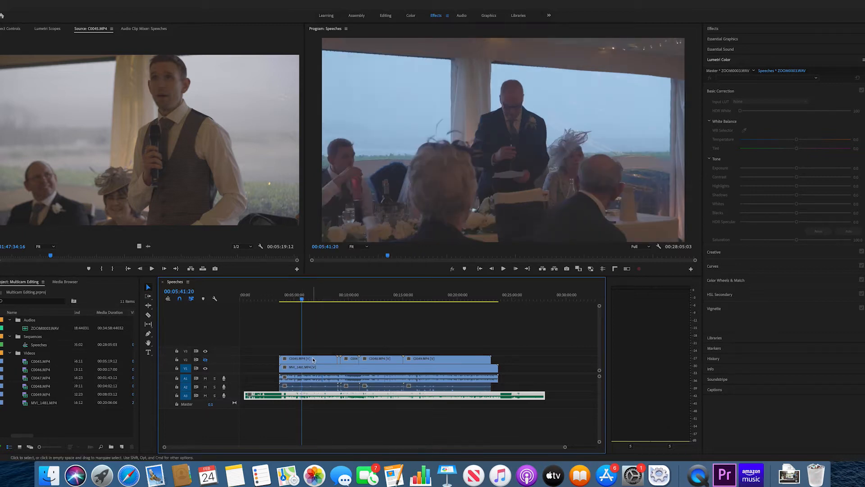
pyautogui.click(313, 359)
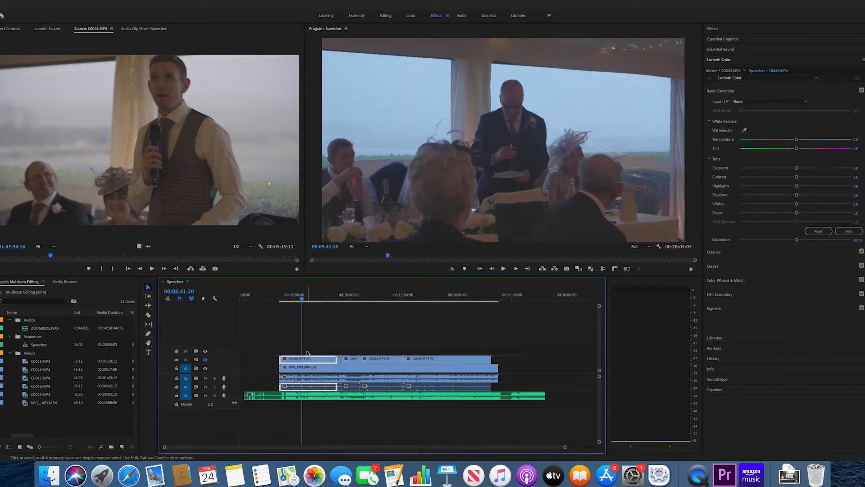
pyautogui.click(206, 360)
pyautogui.moveTo(279, 343); pyautogui.dragTo(495, 362)
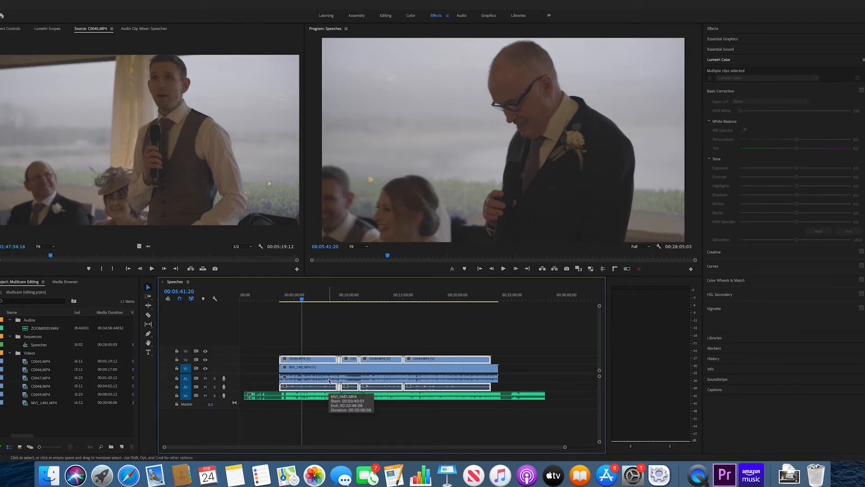
pyautogui.click(329, 376)
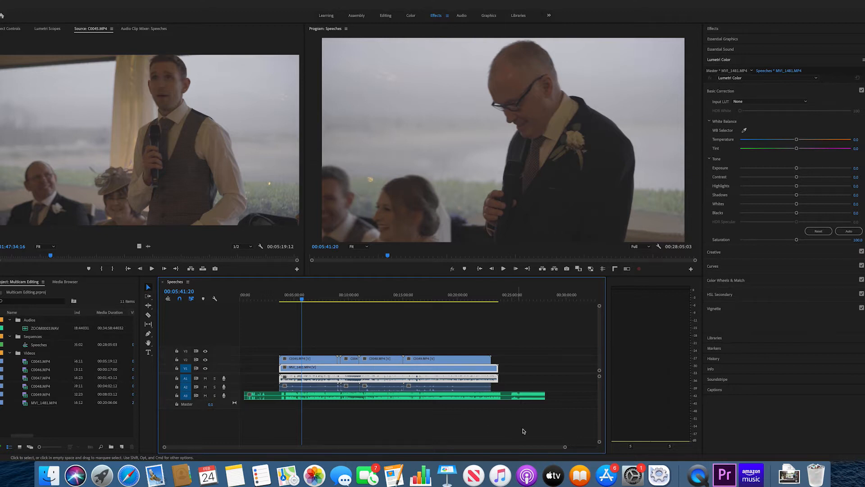
# Move all V2 clips after C0045.MP4 further along the timeline, past the end of MVI_1481.MP4
pyautogui.moveTo(565, 446); pyautogui.dragTo(612, 448)
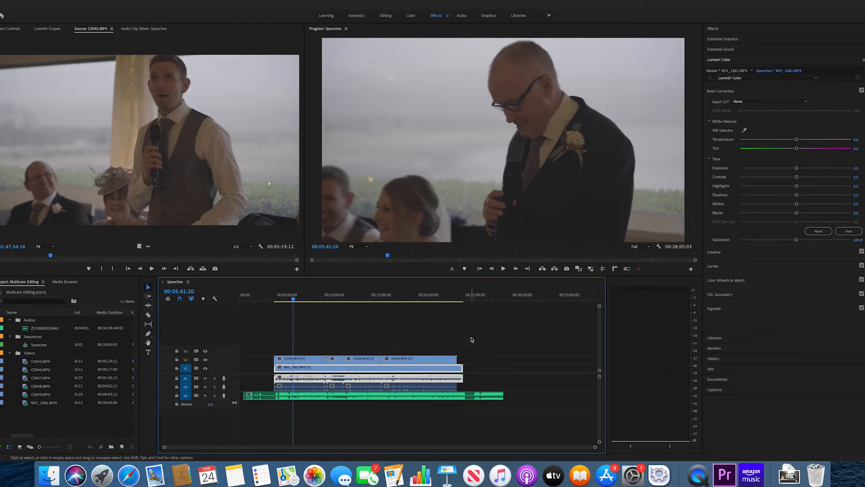
pyautogui.moveTo(472, 347); pyautogui.dragTo(496, 365)
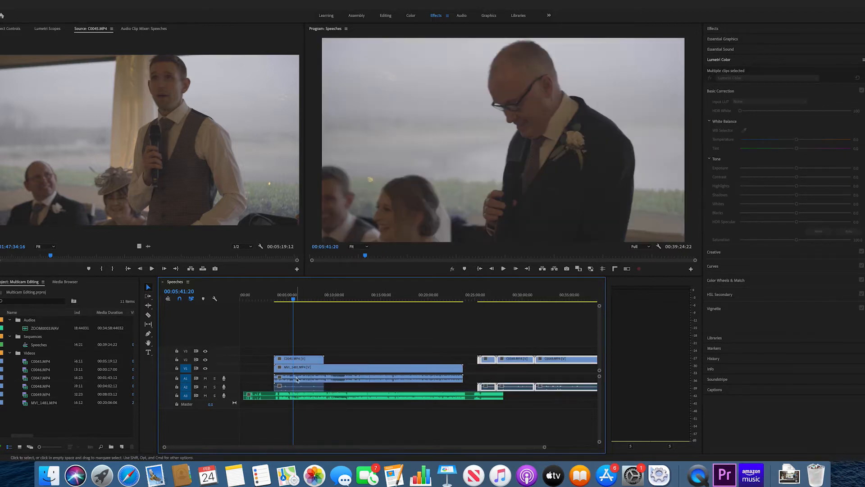
pyautogui.click(333, 412)
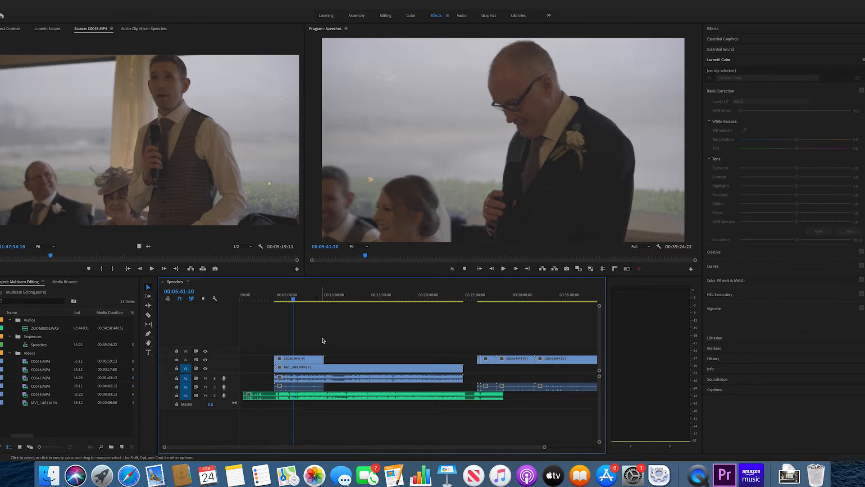
# Synchronize C0045.MP4, MVI_1481.MP4 and ZOOM0003.WAV by audio, using track channel 1
pyautogui.moveTo(324, 327); pyautogui.dragTo(302, 420)
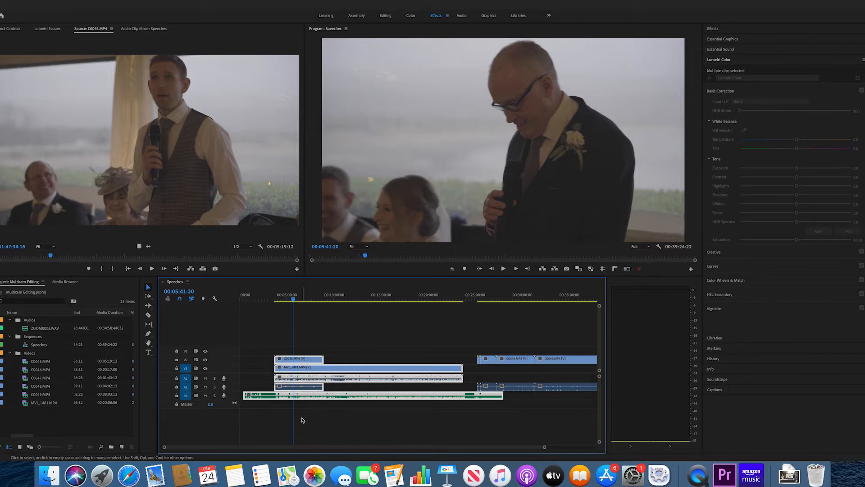
pyautogui.rightClick(304, 380)
pyautogui.moveTo(307, 380)
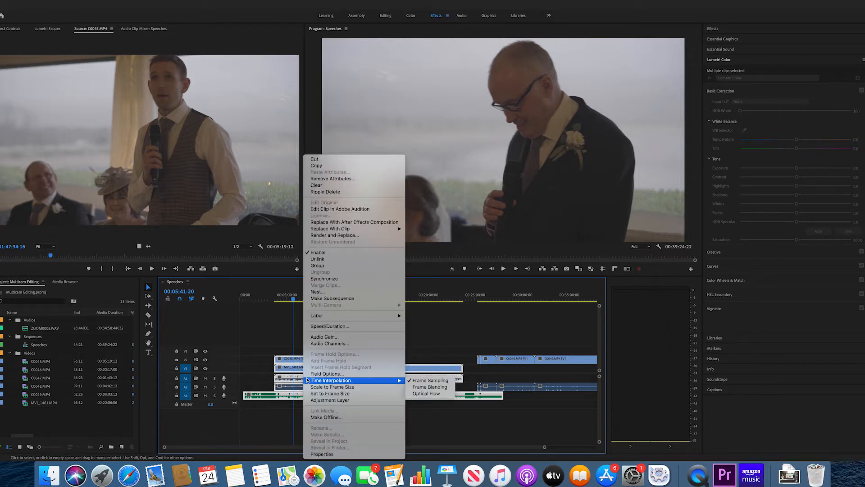
pyautogui.click(320, 278)
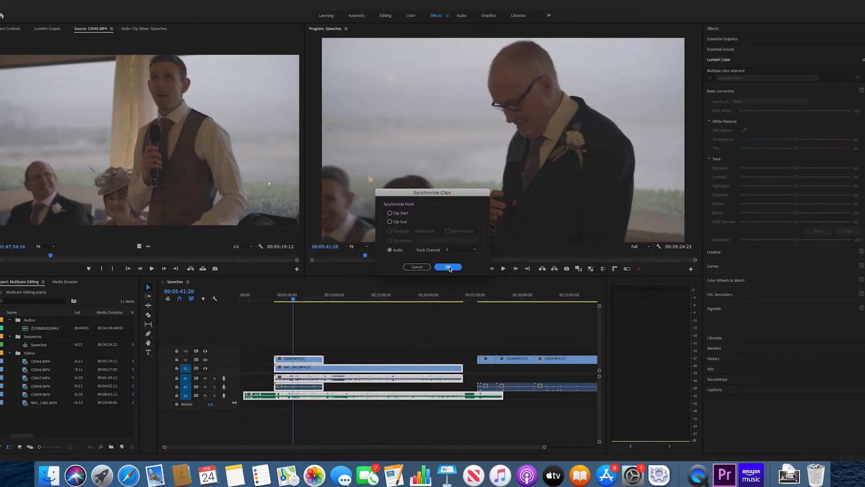
pyautogui.click(443, 267)
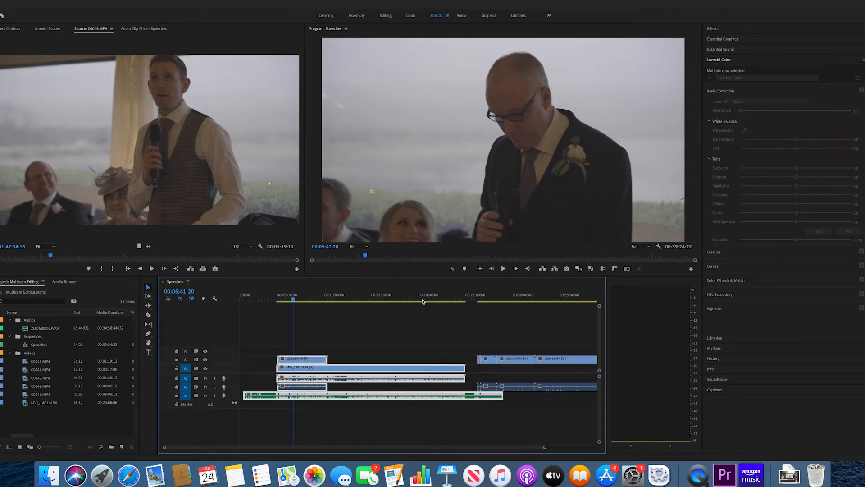
# Solo track A3 and play the synced section with V2 shown and hidden to check both angles against the recorder audio
pyautogui.click(214, 395)
pyautogui.press('space')
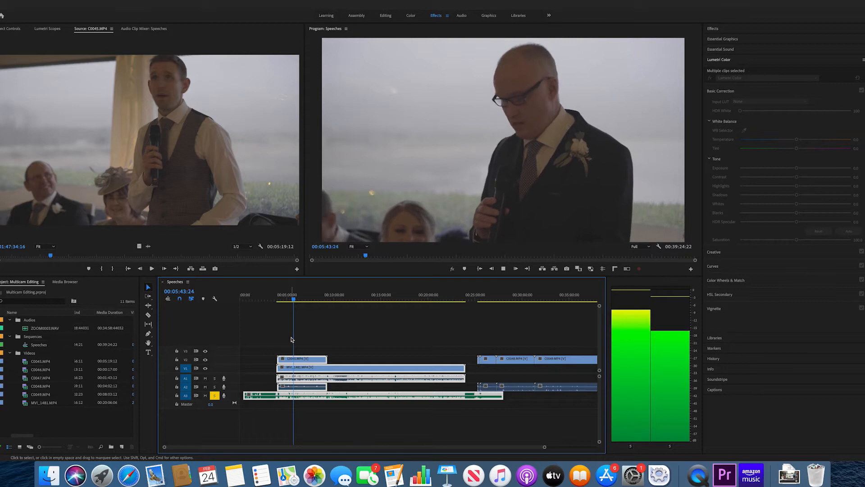
pyautogui.press('space')
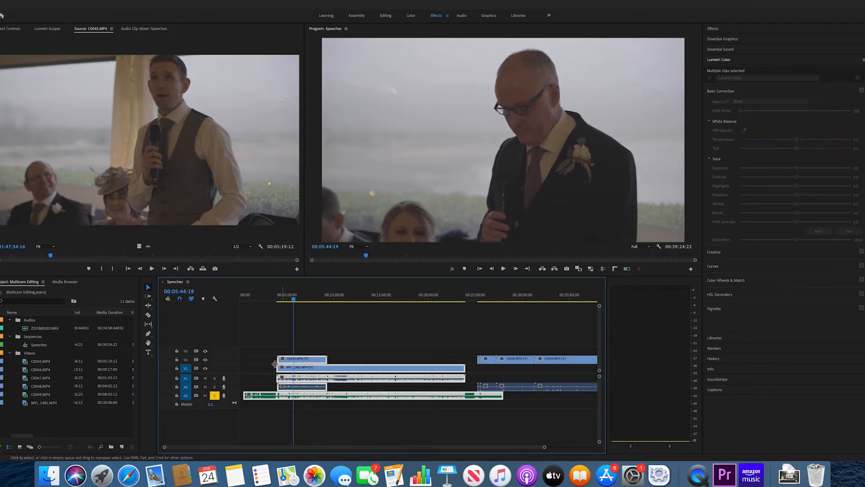
pyautogui.click(205, 360)
pyautogui.press('space')
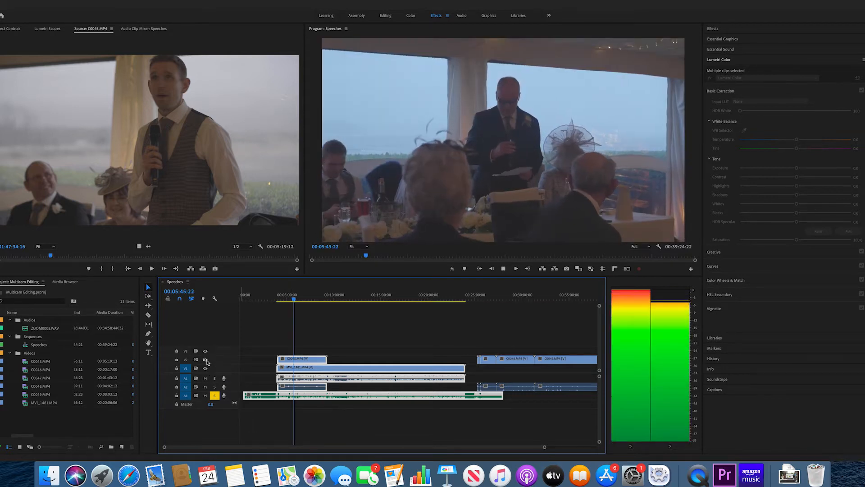
pyautogui.press('space')
pyautogui.click(205, 360)
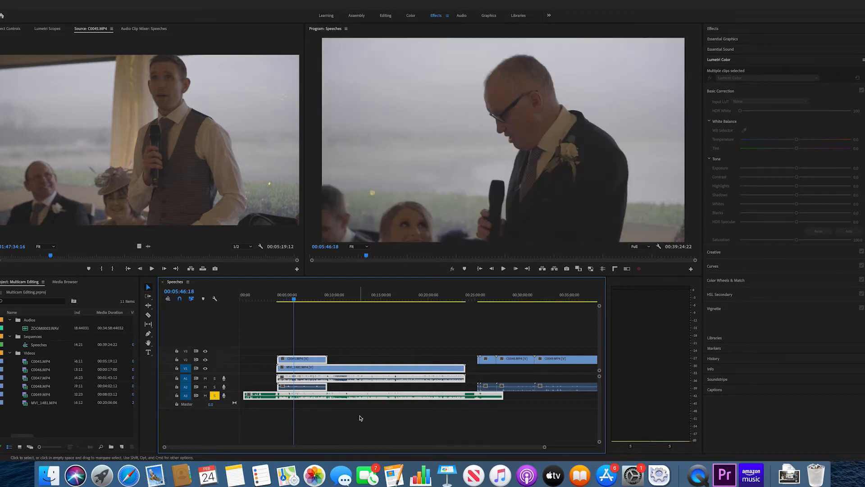
pyautogui.click(358, 415)
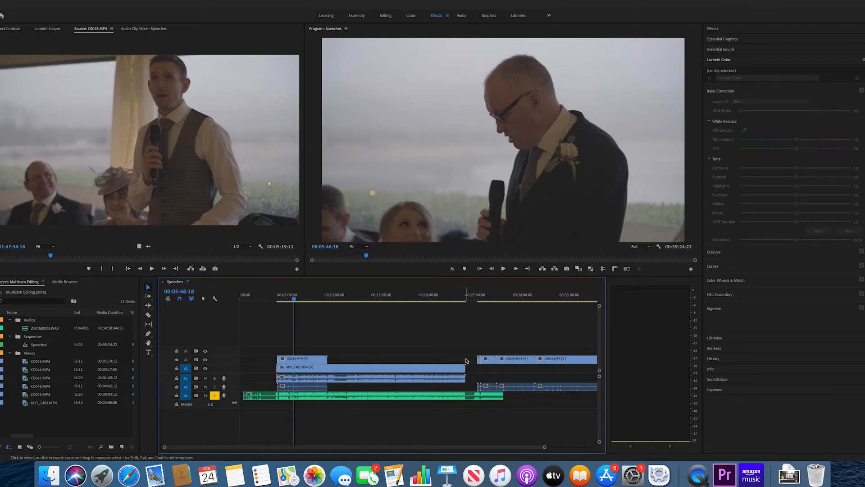
# Split ZOOM0003.WAV and MVI_1481.MP4 at the end of C0045.MP4, and turn off the solo on A3
pyautogui.moveTo(545, 447); pyautogui.dragTo(590, 447)
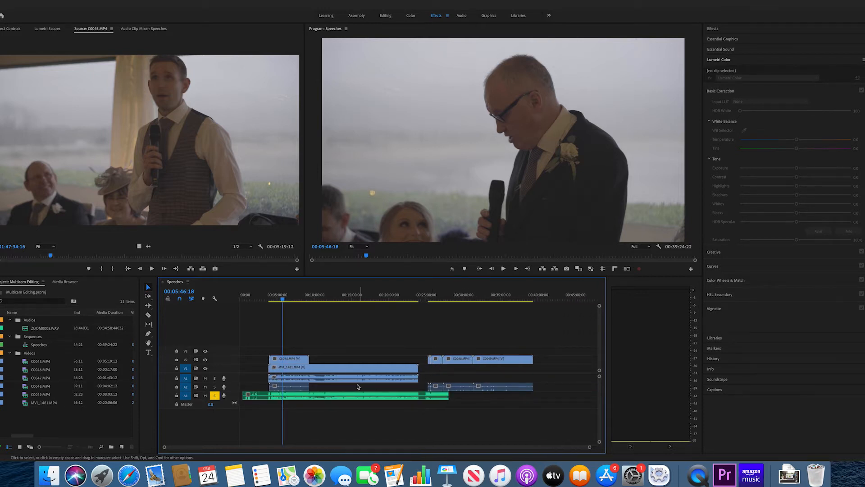
pyautogui.press('c')
pyautogui.click(311, 397)
pyautogui.click(215, 395)
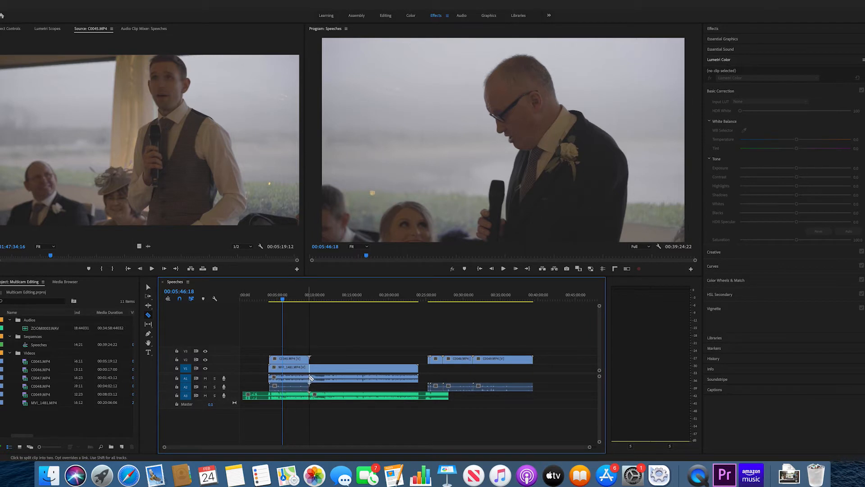
pyautogui.click(311, 378)
# Move the split-off remainder of MVI_1481.MP4 and ZOOM0003.WAV later in the timeline, beneath the remaining V2 clips
pyautogui.press('v')
pyautogui.moveTo(353, 348); pyautogui.dragTo(363, 405)
pyautogui.moveTo(360, 372); pyautogui.dragTo(409, 371)
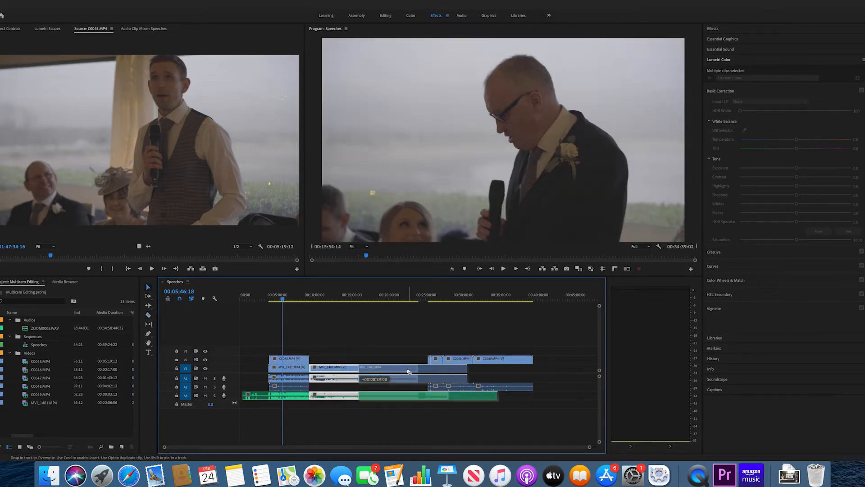
# Preview the short clip at the start of the remaining V2 group and delete it
pyautogui.click(429, 360)
pyautogui.hscroll(1, 429, 356)
pyautogui.click(417, 298)
pyautogui.press('space')
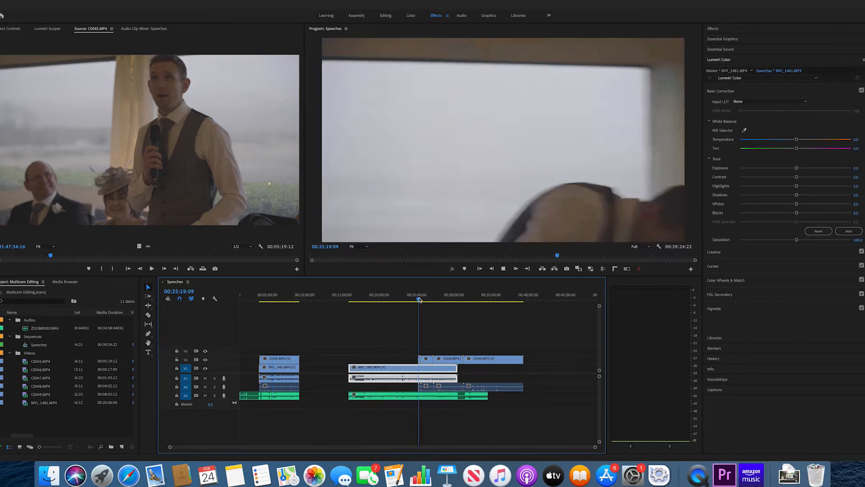
pyautogui.click(421, 360)
pyautogui.press('Delete')
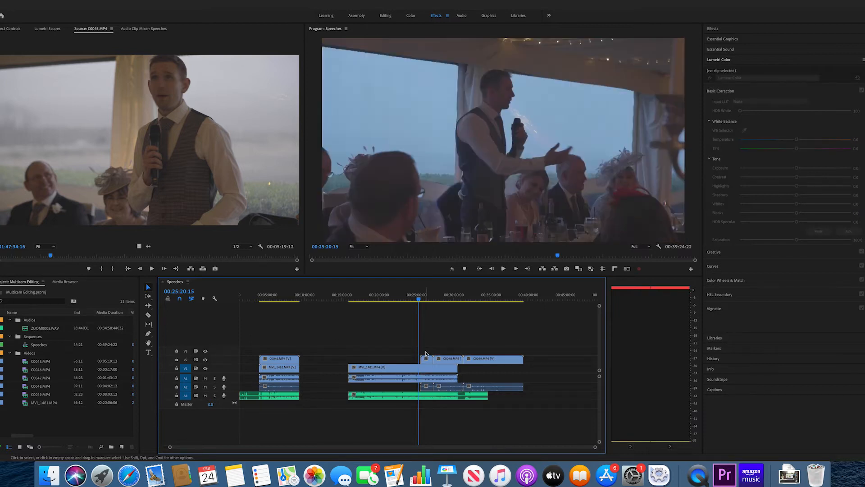
# Move C0048.MP4 and C0049.MP4 further along, and synchronize the short V2 clip before them with the MVI_1481.MP4 and ZOOM0003.WAV remainders by audio
pyautogui.moveTo(451, 346); pyautogui.dragTo(555, 360)
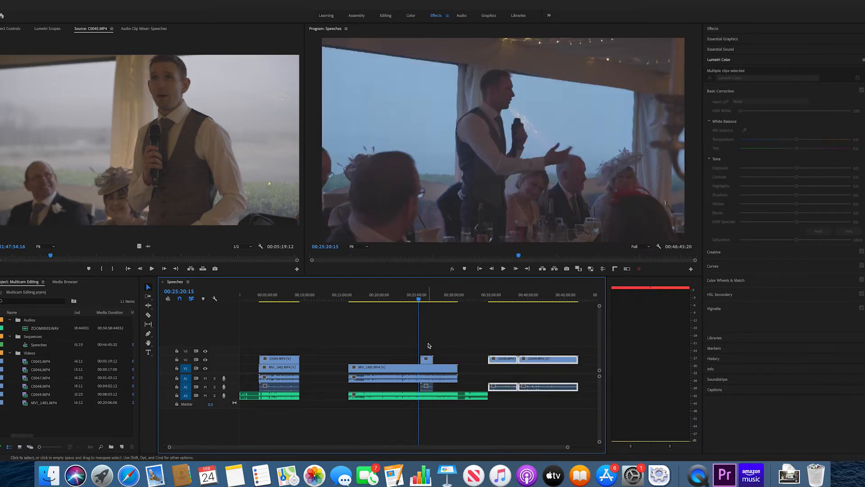
pyautogui.moveTo(437, 329); pyautogui.dragTo(424, 400)
pyautogui.rightClick(424, 399)
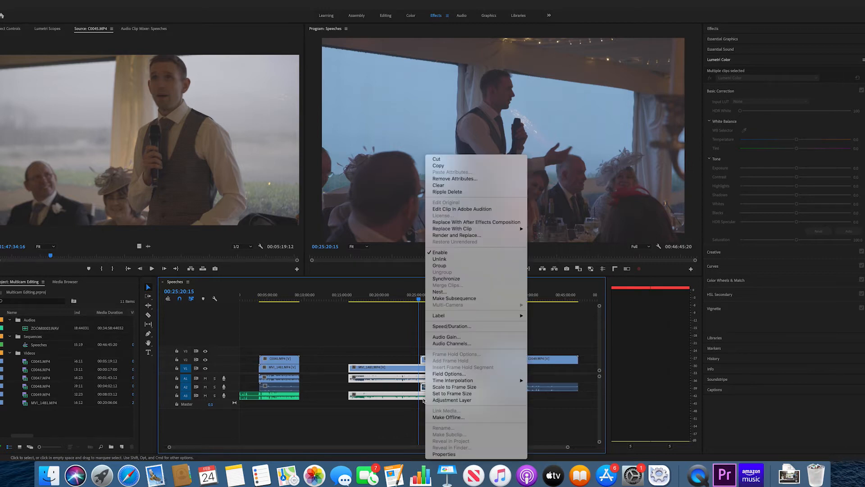
pyautogui.click(447, 279)
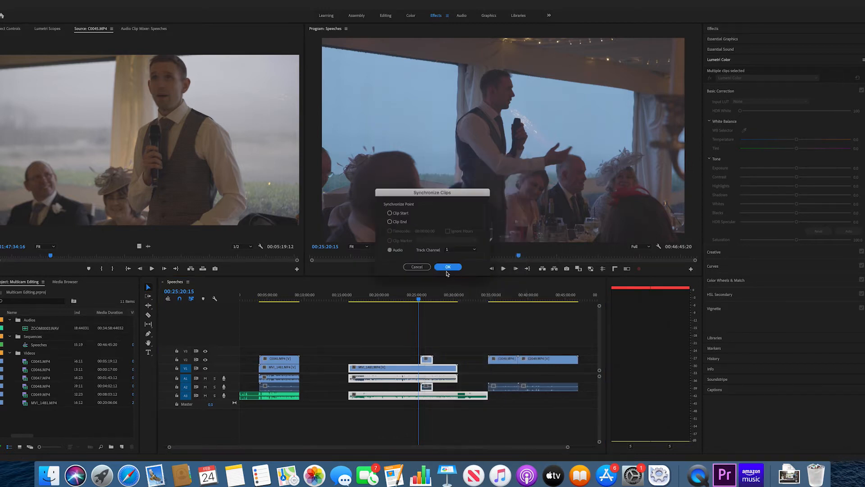
pyautogui.click(448, 267)
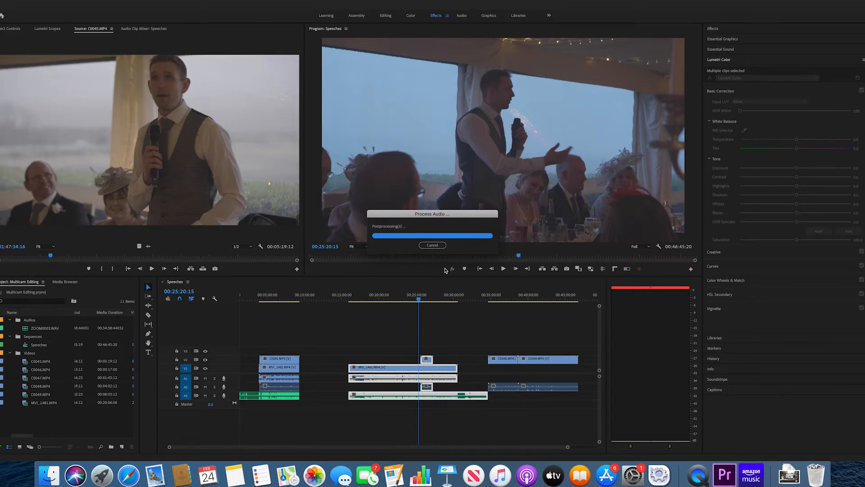
# Move the synced second group back to sit directly against the end of the C0045.MP4 section
pyautogui.click(463, 298)
pyautogui.click(428, 341)
pyautogui.moveTo(439, 370); pyautogui.dragTo(323, 373)
pyautogui.click(365, 389)
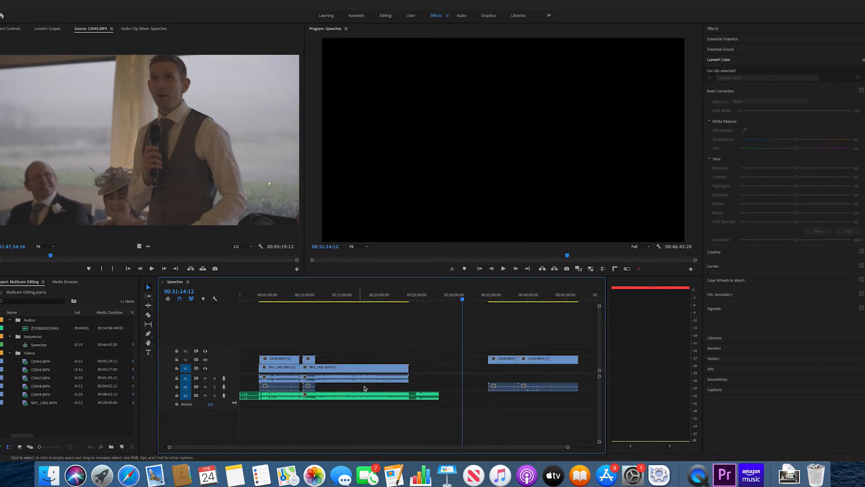
# Split MVI_1481.MP4 and ZOOM0003.WAV at the end of the second V2 clip and move their remainders later in the timeline
pyautogui.press('c')
pyautogui.click(316, 377)
pyautogui.press('v')
pyautogui.click(348, 368)
pyautogui.moveTo(348, 368); pyautogui.dragTo(402, 368)
# Place C0048.MP4 above the remaining MVI_1481.MP4 footage and synchronize it with the camera and ZOOM0003.WAV pieces by audio, track channel 1
pyautogui.click(504, 362)
pyautogui.moveTo(505, 362); pyautogui.dragTo(400, 362)
pyautogui.moveTo(402, 313); pyautogui.dragTo(404, 412)
pyautogui.rightClick(404, 412)
pyautogui.click(443, 280)
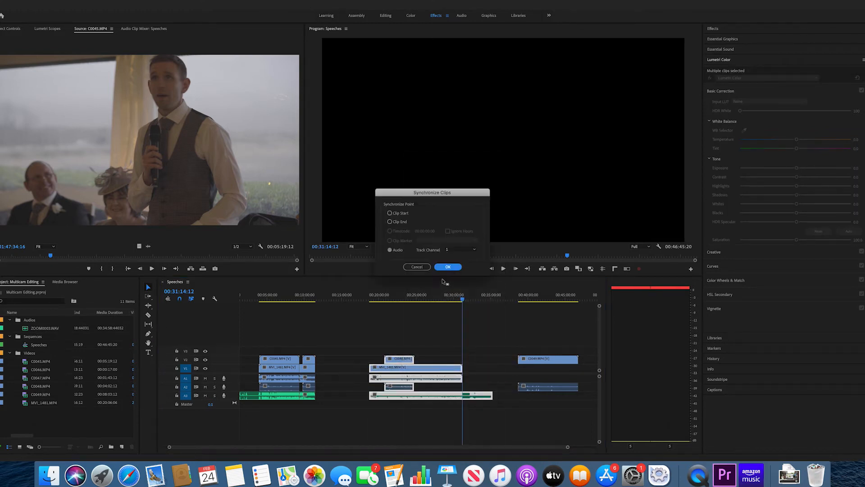
pyautogui.click(445, 267)
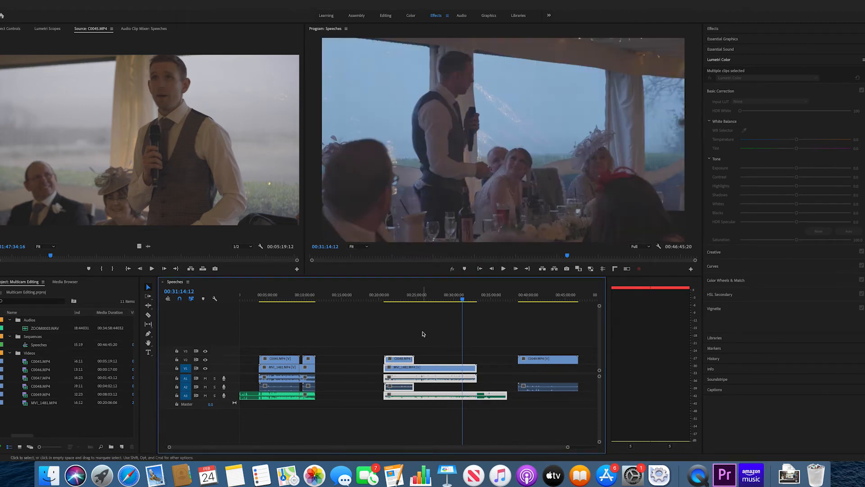
# Close the gap before the synced C0048.MP4 group so it directly follows the second section
pyautogui.moveTo(408, 317); pyautogui.dragTo(404, 401)
pyautogui.moveTo(397, 364); pyautogui.dragTo(343, 364)
pyautogui.rightClick(323, 369)
pyautogui.click(342, 375)
pyautogui.click(360, 351)
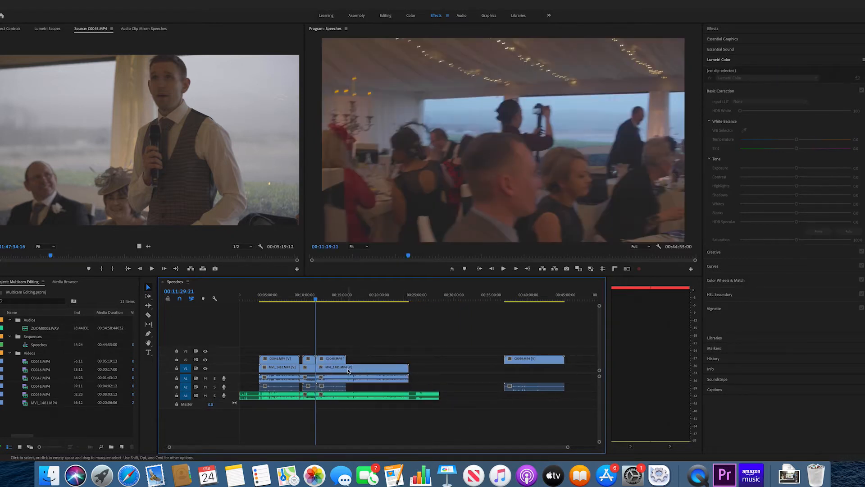
# Split MVI_1481.MP4 and ZOOM0003.WAV at the end of C0048.MP4 and move the remainders later in the timeline
pyautogui.press('c')
pyautogui.click(346, 368)
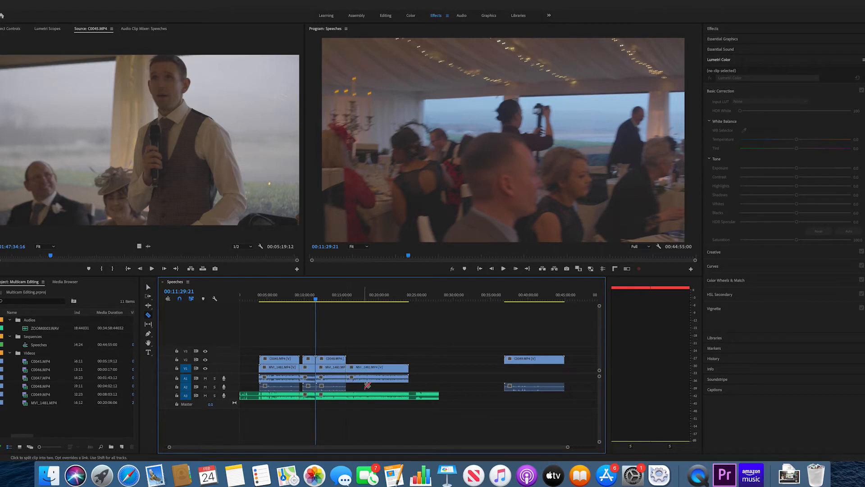
pyautogui.press('v')
pyautogui.moveTo(382, 368); pyautogui.dragTo(420, 371)
# Synchronize C0049.MP4 with the last MVI_1481.MP4 and ZOOM0003.WAV pieces by audio, and ripple delete the gap before the group
pyautogui.moveTo(539, 359); pyautogui.dragTo(419, 361)
pyautogui.keyDown('shift'); pyautogui.click(415, 396); pyautogui.keyUp('shift')
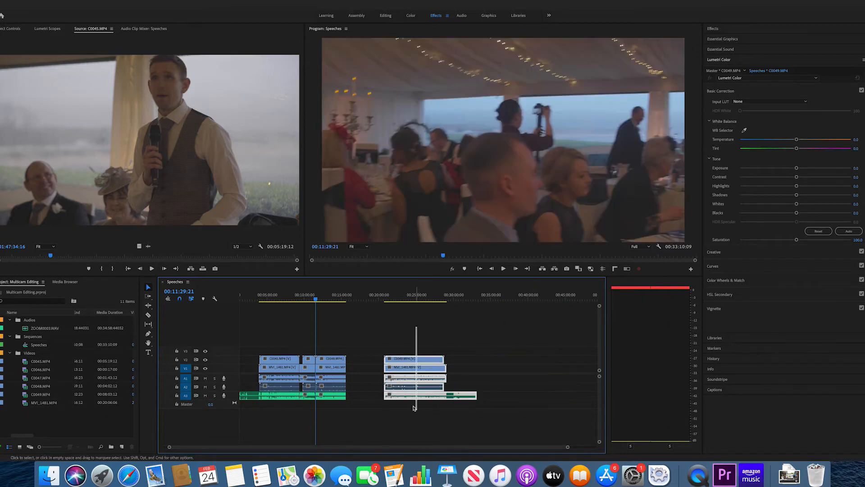
pyautogui.rightClick(414, 397)
pyautogui.click(436, 279)
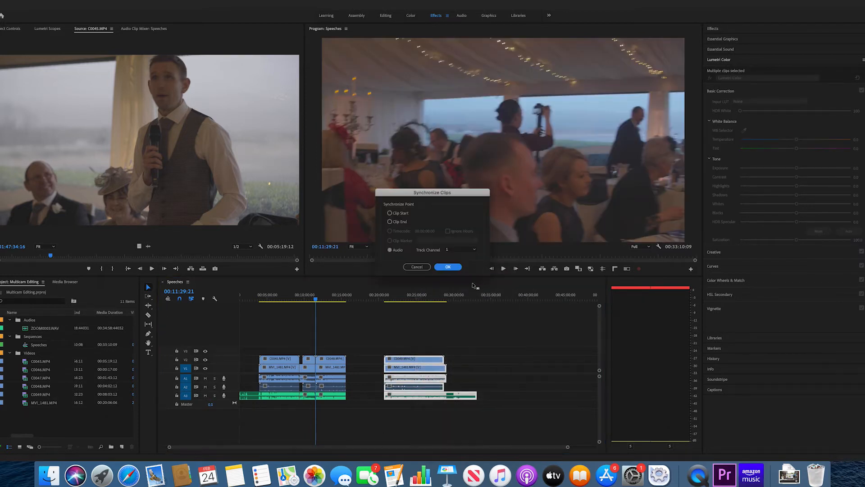
pyautogui.click(457, 267)
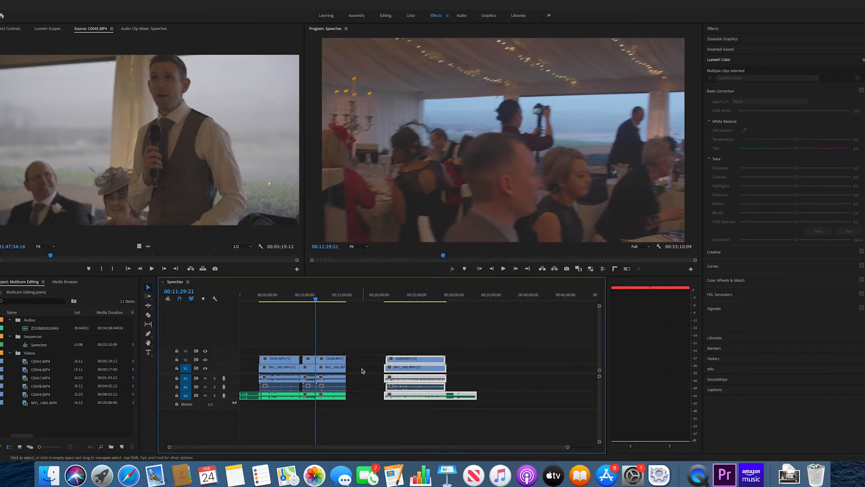
pyautogui.rightClick(360, 373)
pyautogui.click(367, 377)
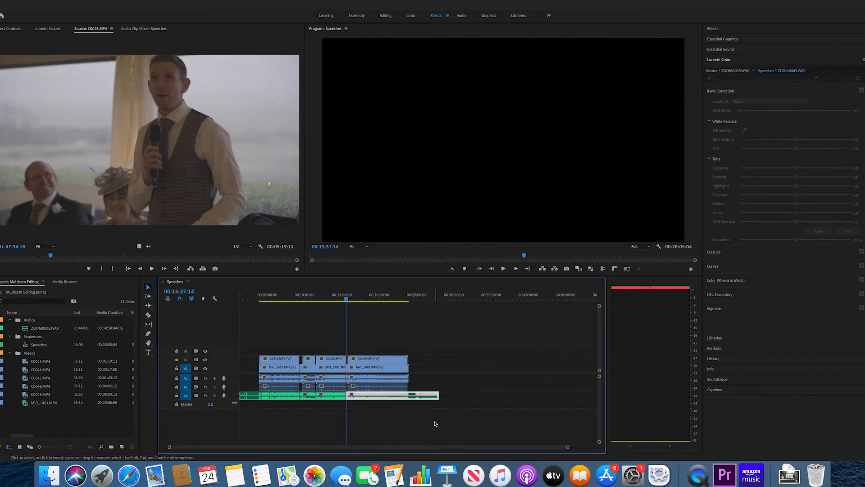
# Trim the end of ZOOM0003.WAV to the end of the video and join the cut MVI_1481.MP4 pieces into one continuous clip
pyautogui.moveTo(439, 395); pyautogui.dragTo(404, 398)
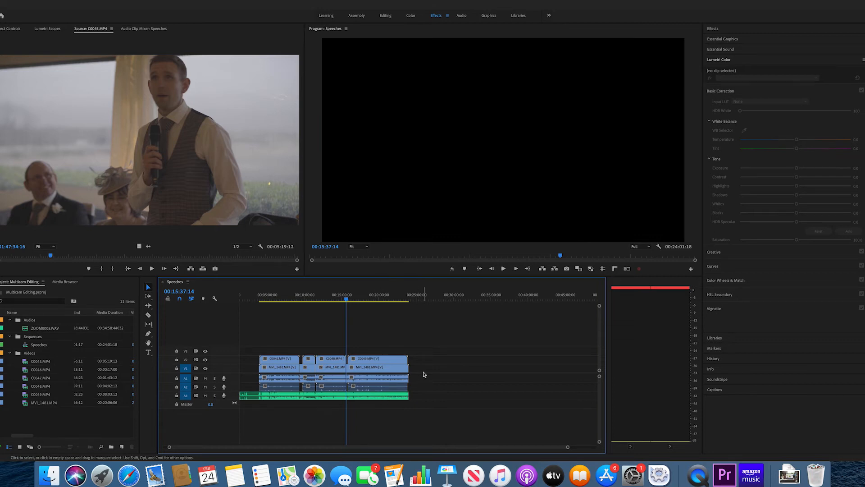
pyautogui.moveTo(430, 378); pyautogui.dragTo(380, 383)
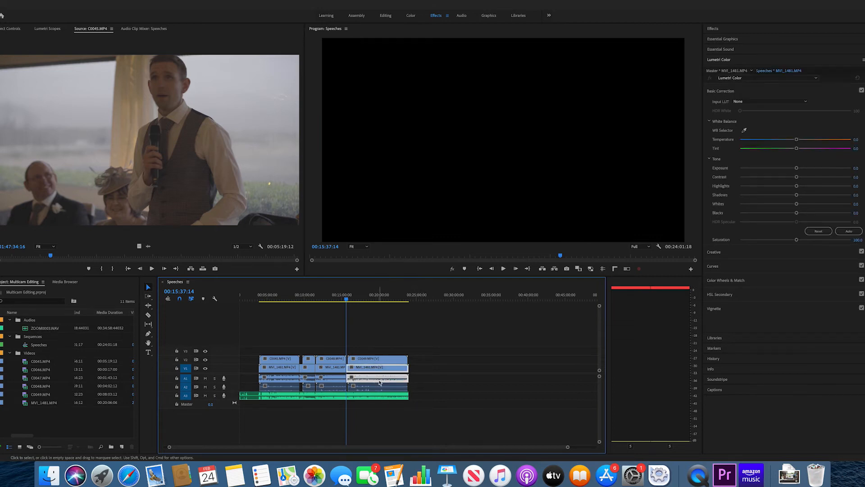
pyautogui.moveTo(432, 379); pyautogui.dragTo(410, 373)
pyautogui.press('Delete')
# Play the last section from about 19 minutes with video track V2 hidden to check the sync of MVI_1481.MP4
pyautogui.click(373, 298)
pyautogui.press('space')
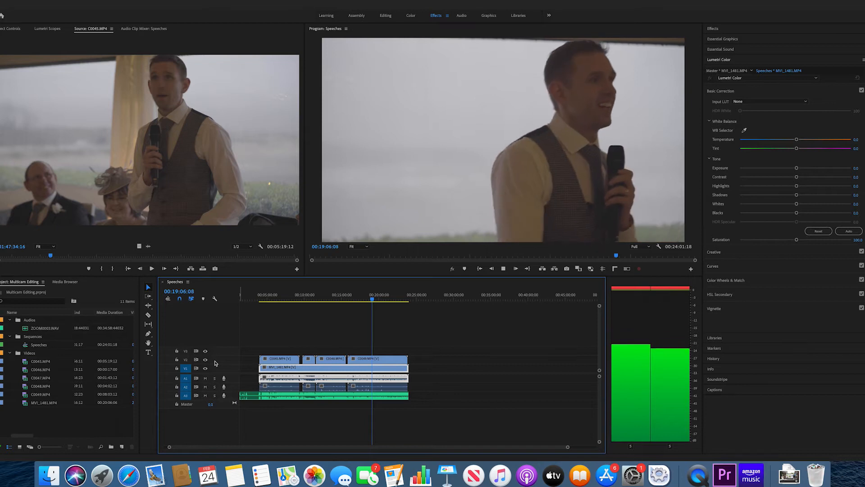
pyautogui.click(205, 359)
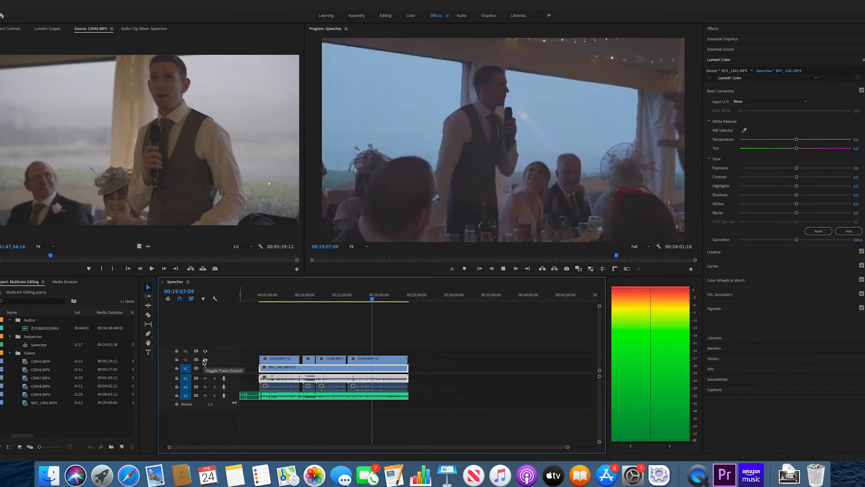
pyautogui.press('space')
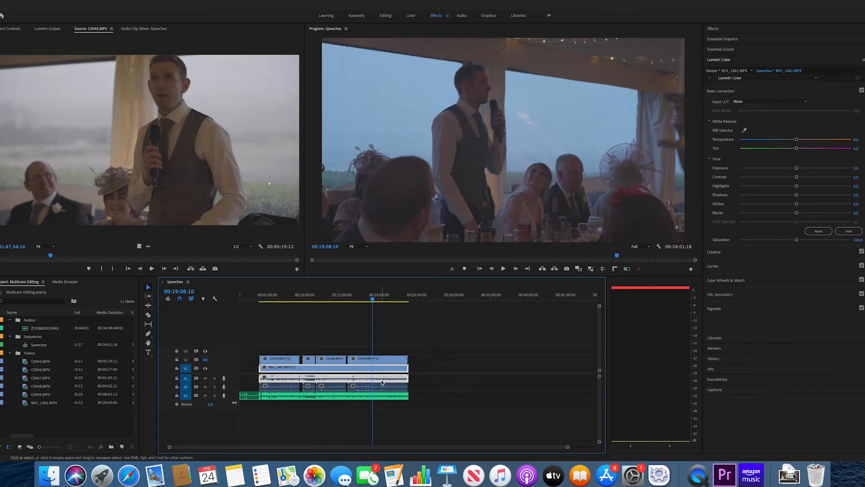
# Select all the camera clips on V1 and V2 together with their audio and unlink them
pyautogui.click(429, 374)
pyautogui.moveTo(405, 371); pyautogui.dragTo(394, 386)
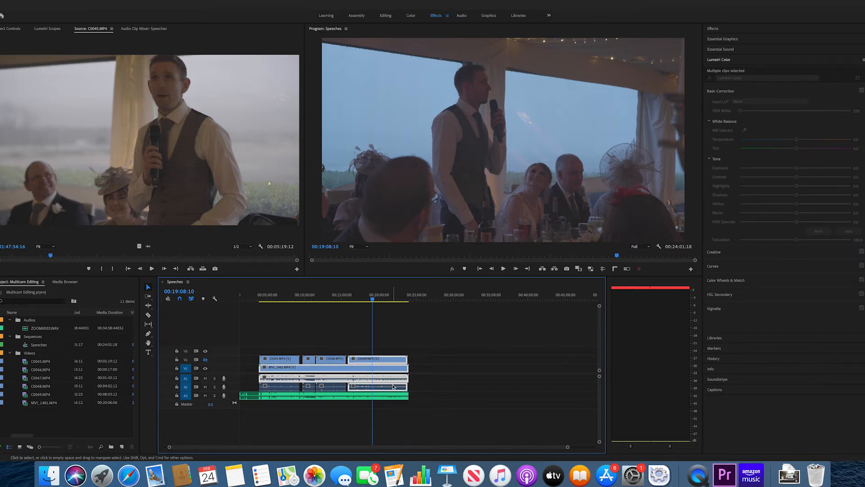
pyautogui.rightClick(393, 386)
pyautogui.click(504, 373)
pyautogui.moveTo(503, 373); pyautogui.dragTo(242, 356)
pyautogui.rightClick(273, 357)
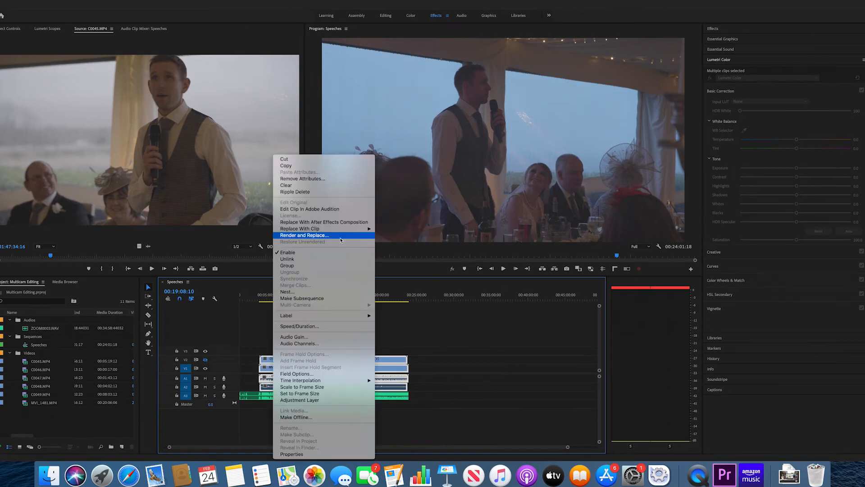
pyautogui.click(335, 260)
# Delete the cameras' own audio from tracks A1 and A2 and move ZOOM0003.WAV up to A1
pyautogui.moveTo(450, 375); pyautogui.dragTo(305, 380)
pyautogui.moveTo(456, 393); pyautogui.dragTo(370, 378)
pyautogui.click(454, 359)
pyautogui.moveTo(432, 377); pyautogui.dragTo(292, 383)
pyautogui.press('Delete')
pyautogui.click(293, 396)
# Play the sequence from about 6 minutes to check the ZOOM0003.WAV sound against the picture
pyautogui.click(276, 295)
pyautogui.press('space')
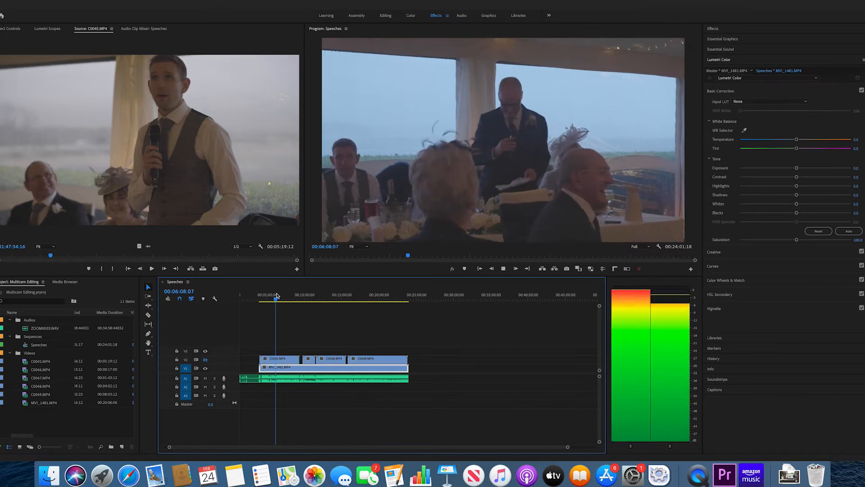
pyautogui.press('space')
# Split ZOOM0003.WAV at the start of the video clips and delete the part before it
pyautogui.moveTo(568, 447); pyautogui.dragTo(523, 448)
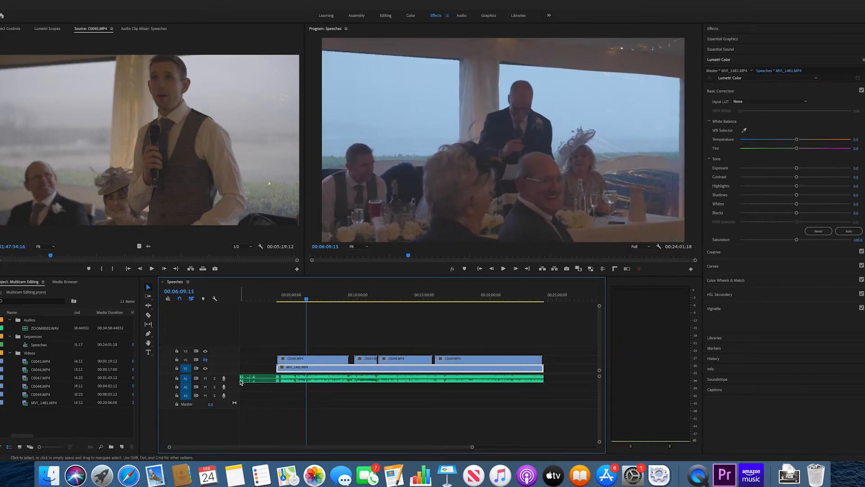
pyautogui.click(258, 380)
pyautogui.press('c')
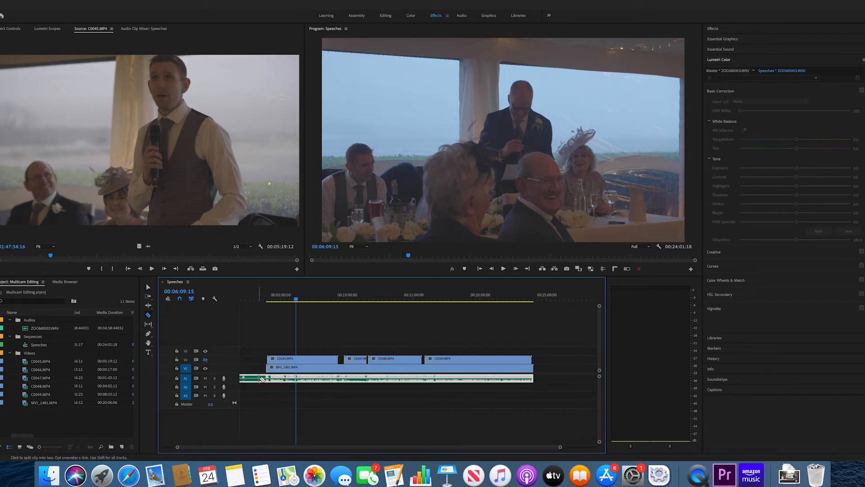
pyautogui.click(266, 380)
pyautogui.press('v')
pyautogui.press('Delete')
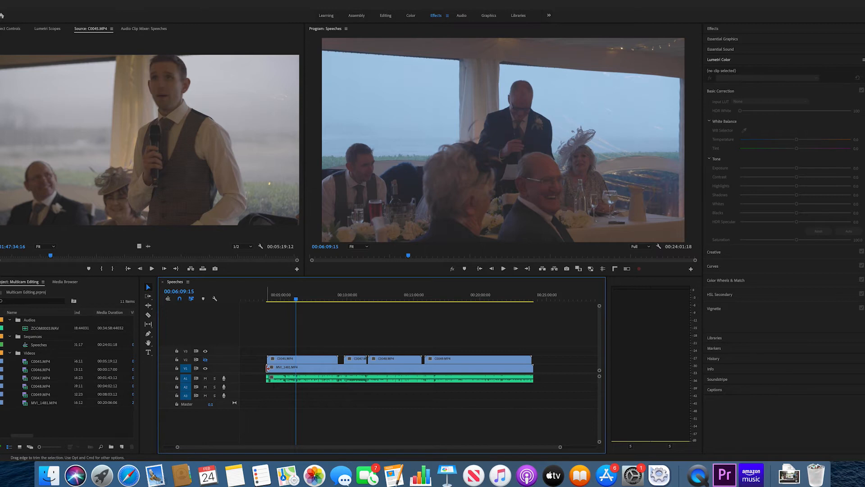
# Grade MVI_1481.MP4 with saturation 120, blacks about -28, shadows about -29, highlights about 29 and whites about 45
pyautogui.moveTo(297, 300); pyautogui.dragTo(355, 303)
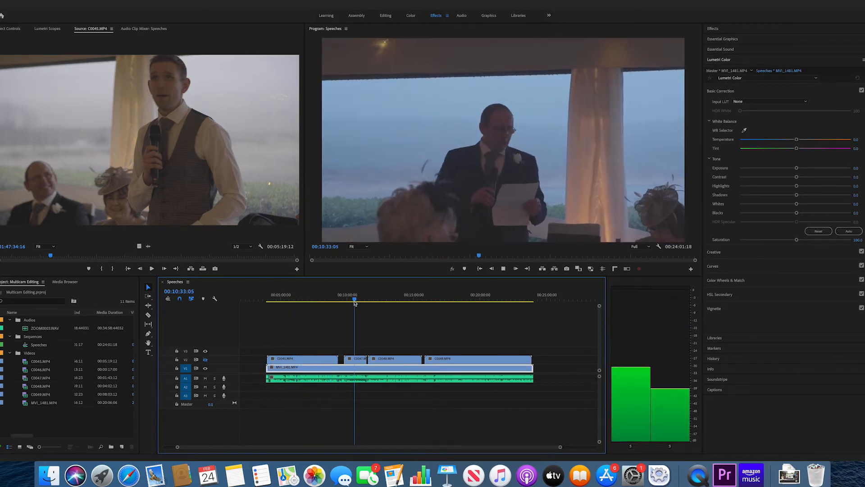
pyautogui.press('space')
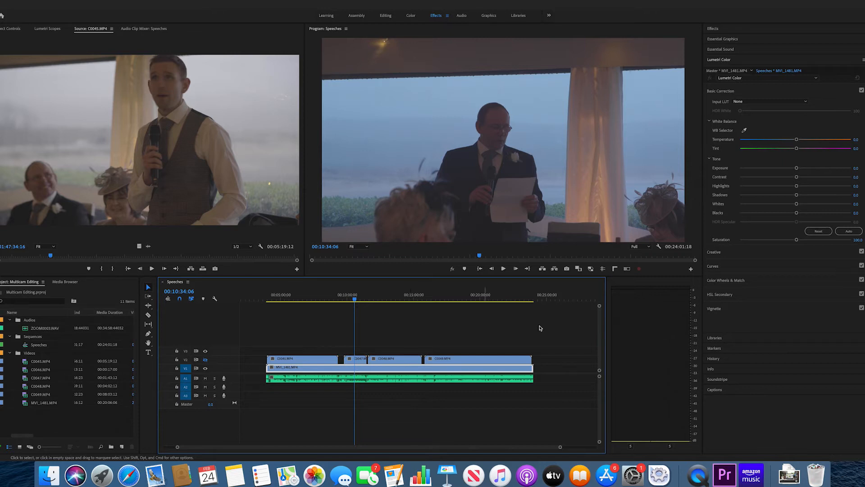
pyautogui.click(858, 240)
pyautogui.write('120')
pyautogui.press('Return')
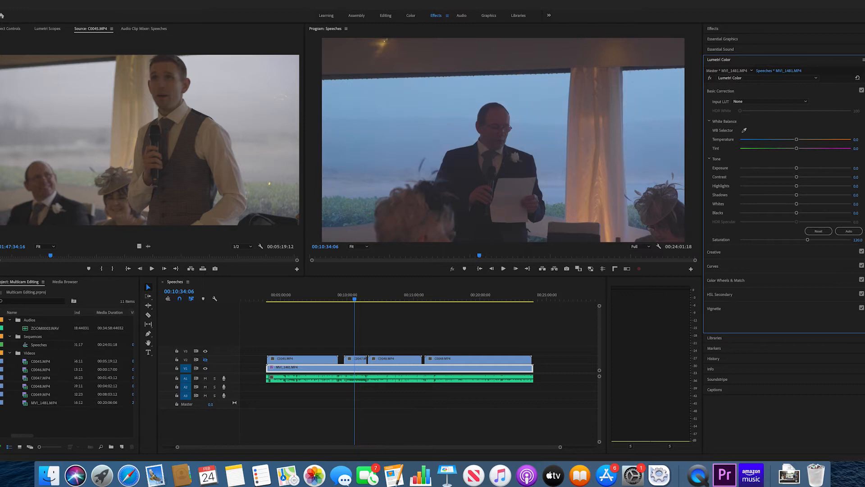
pyautogui.click(780, 213)
pyautogui.click(779, 194)
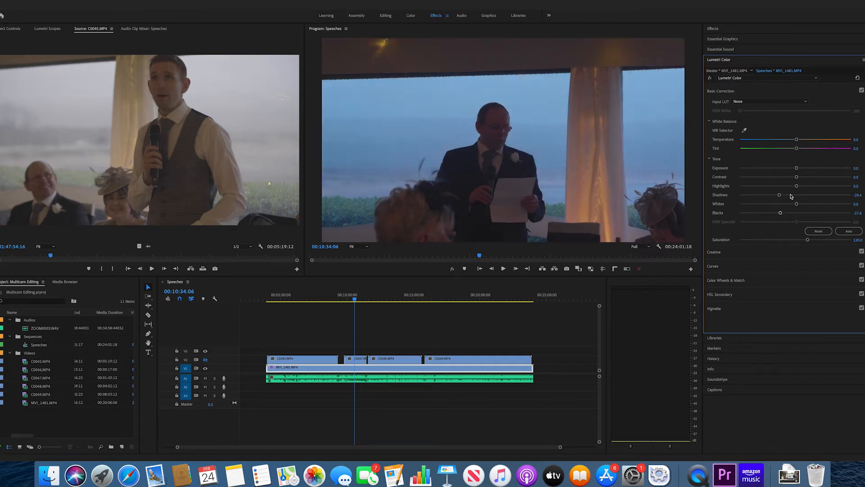
pyautogui.click(813, 186)
pyautogui.click(820, 204)
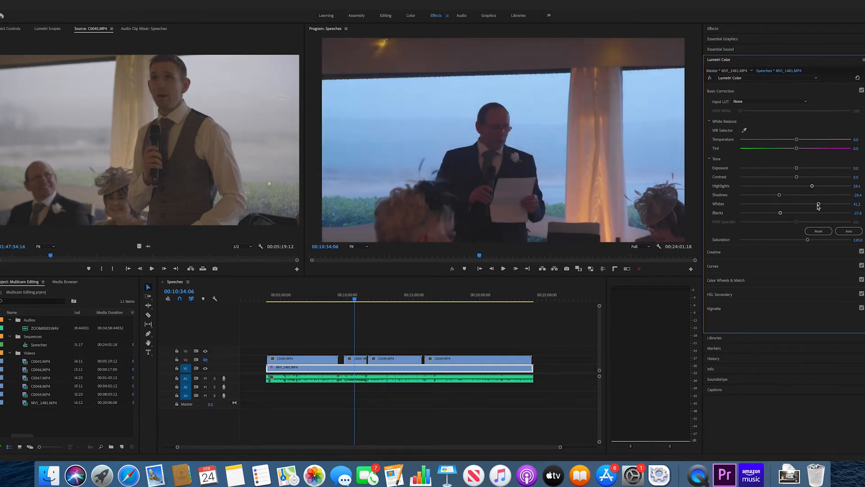
# Grade C0045.MP4 at about 7 minutes with saturation about 113, blacks -47, shadows -37, highlights 39 and whites 56
pyautogui.click(328, 370)
pyautogui.moveTo(303, 295)
pyautogui.mouseDown()
pyautogui.moveTo(481, 306)
pyautogui.moveTo(308, 302)
pyautogui.mouseUp()
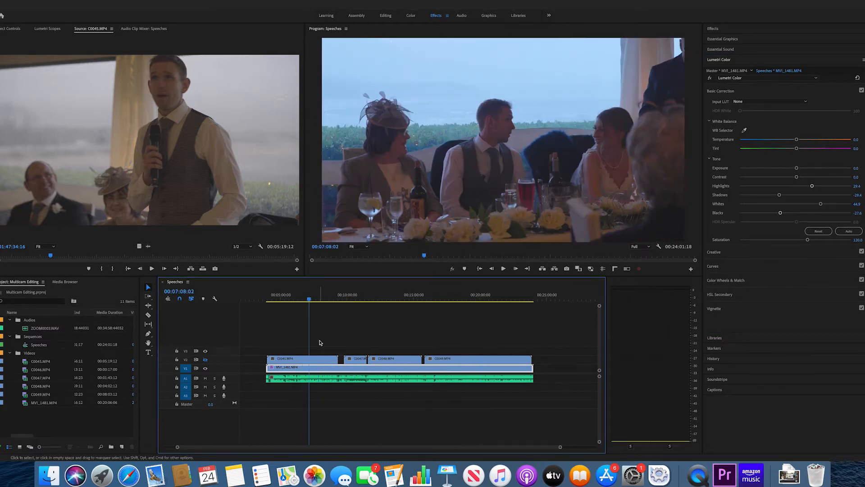
pyautogui.click(296, 360)
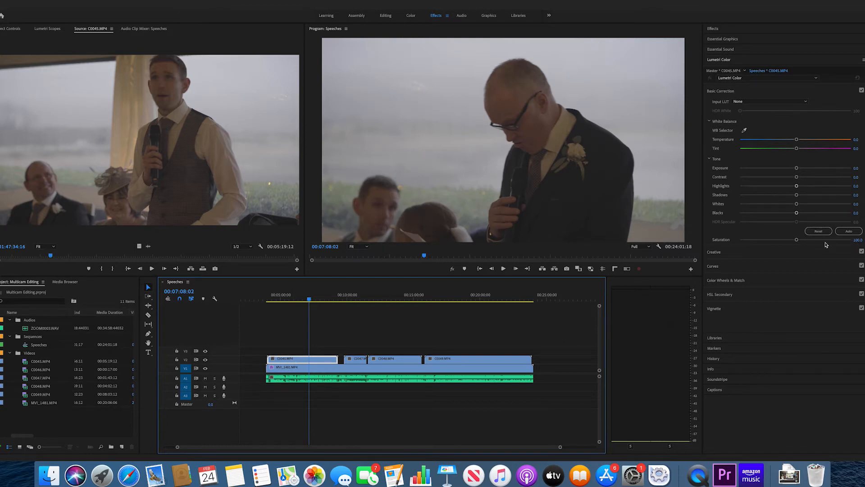
pyautogui.click(803, 239)
pyautogui.click(769, 213)
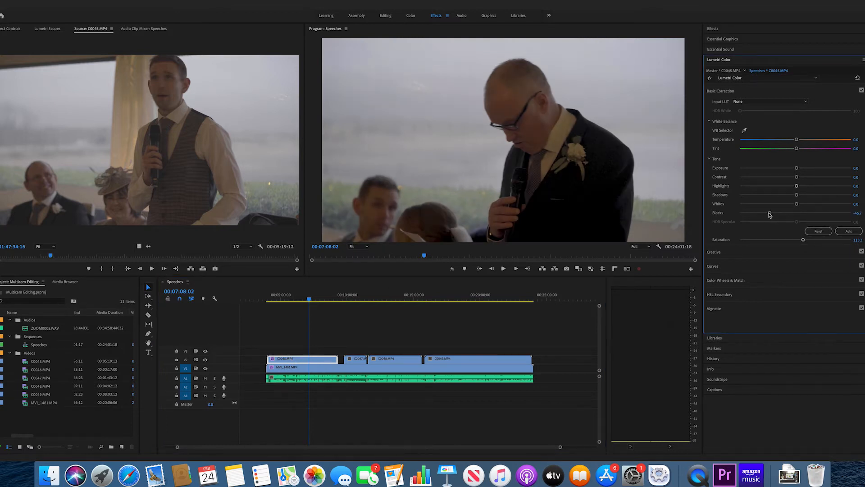
pyautogui.click(766, 195)
pyautogui.click(775, 195)
pyautogui.click(817, 186)
pyautogui.click(825, 204)
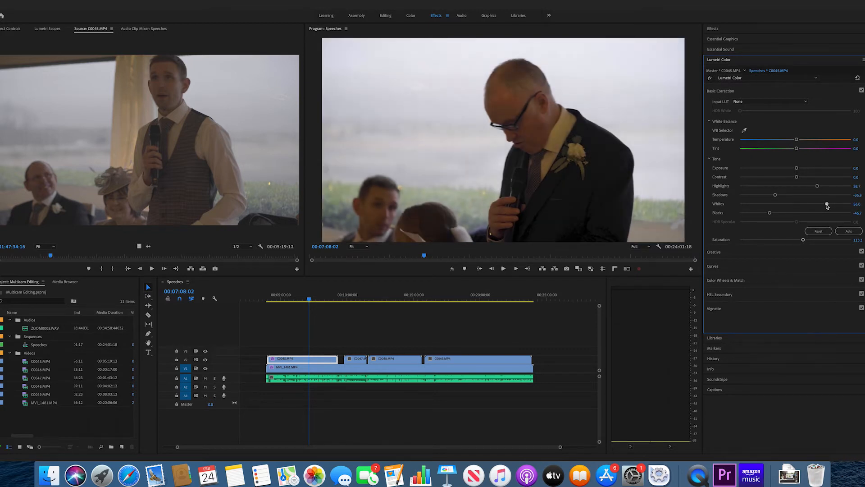
# Copy C0045.MP4 and paste only its Lumetri Color effect onto the remaining clips on V2
pyautogui.click(352, 298)
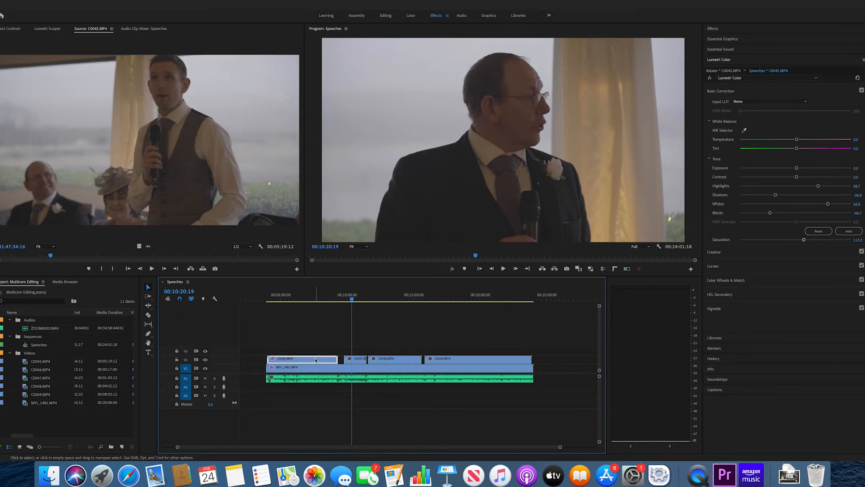
pyautogui.hscroll(1, 315, 359)
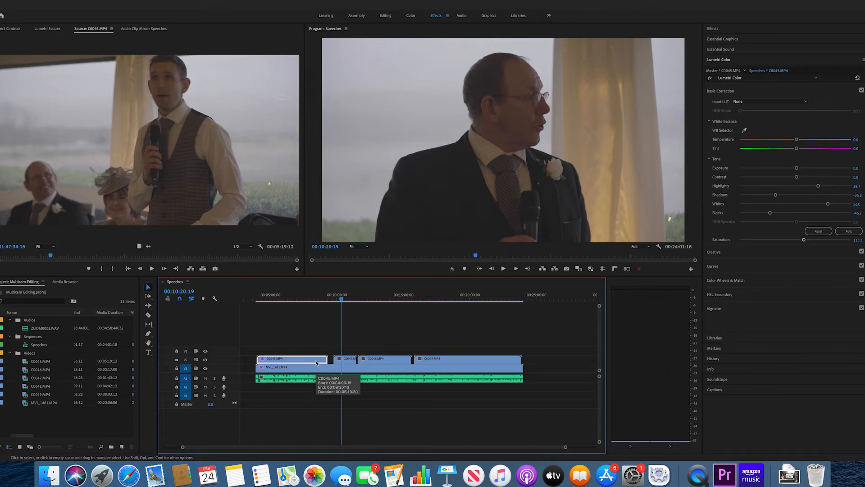
pyautogui.rightClick(317, 362)
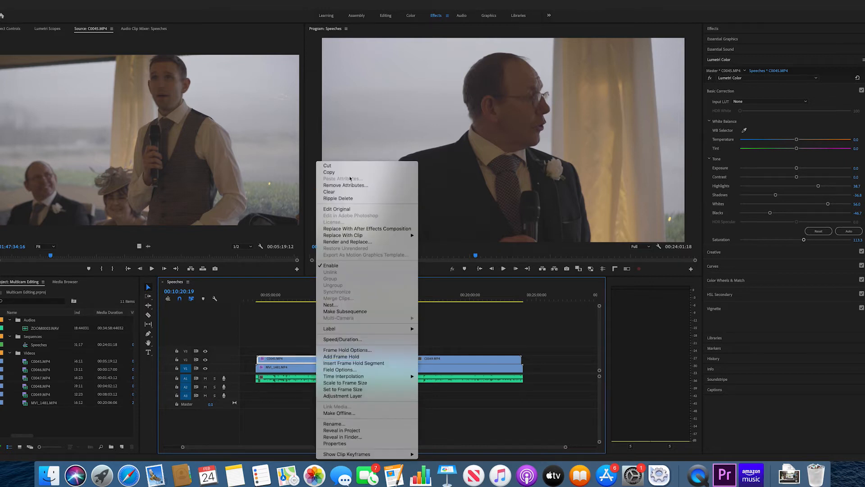
pyautogui.click(473, 320)
pyautogui.moveTo(561, 339); pyautogui.dragTo(343, 363)
pyautogui.rightClick(371, 172)
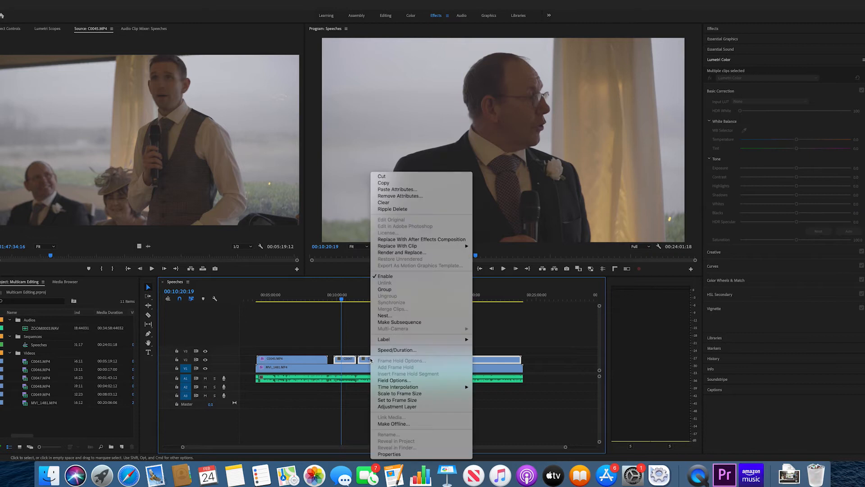
pyautogui.click(398, 190)
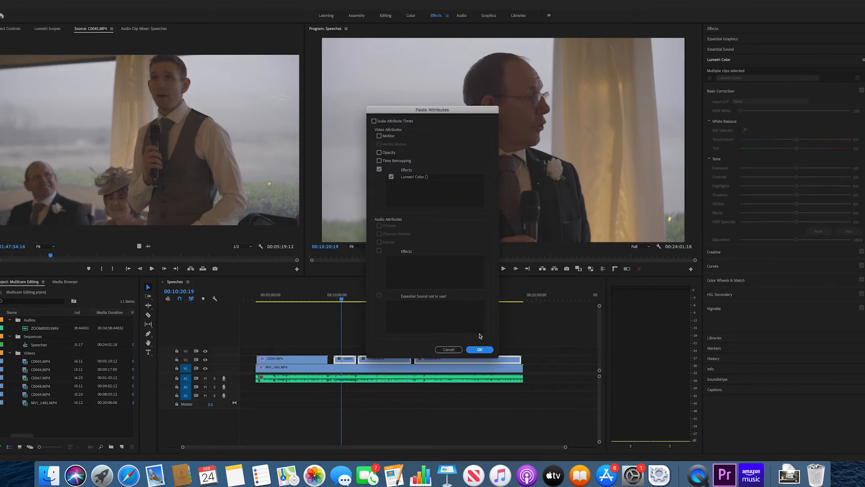
pyautogui.click(480, 349)
pyautogui.moveTo(343, 301); pyautogui.dragTo(283, 305)
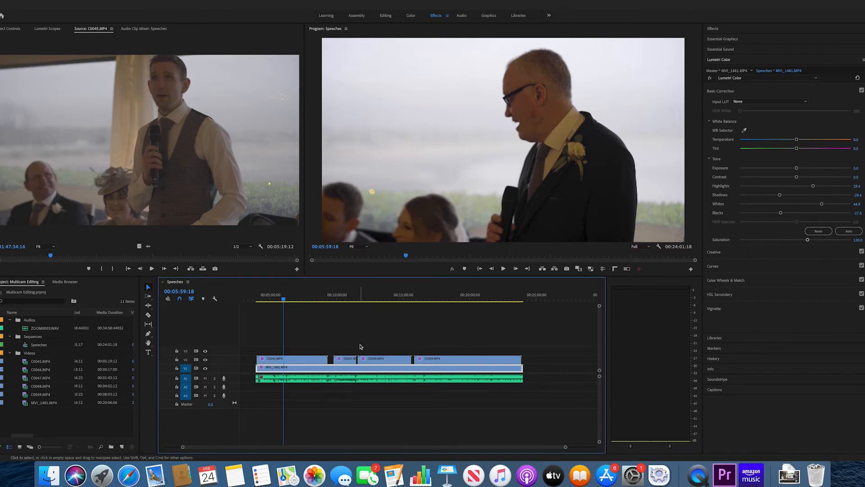
# Make a subsequence from the selected MVI_1481.MP4 and ZOOM0003.WAV clips and name it Camera 1
pyautogui.rightClick(481, 368)
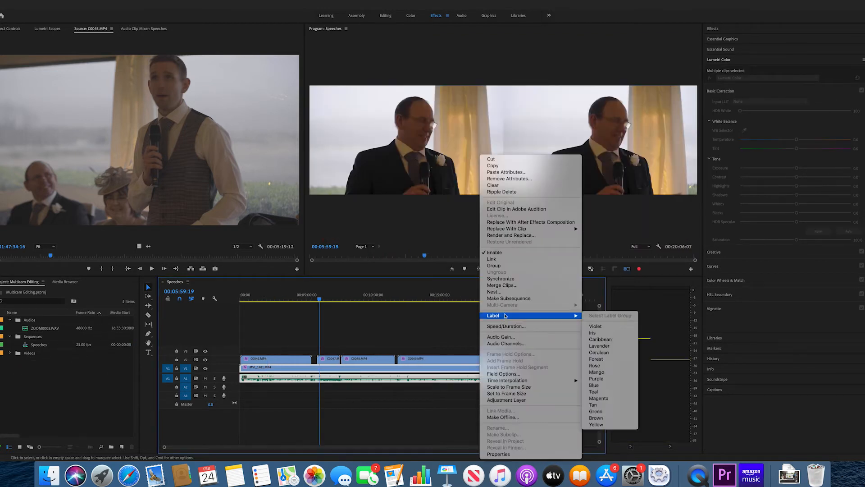
pyautogui.click(509, 298)
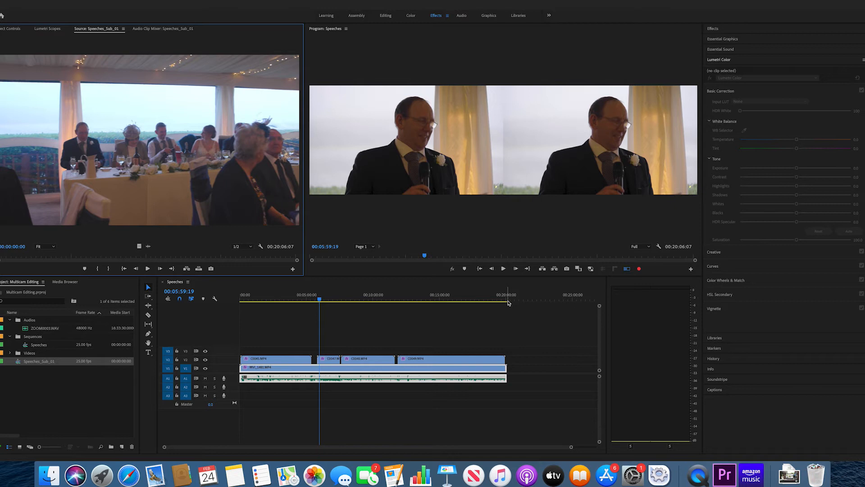
pyautogui.click(40, 362)
pyautogui.write('Camera')
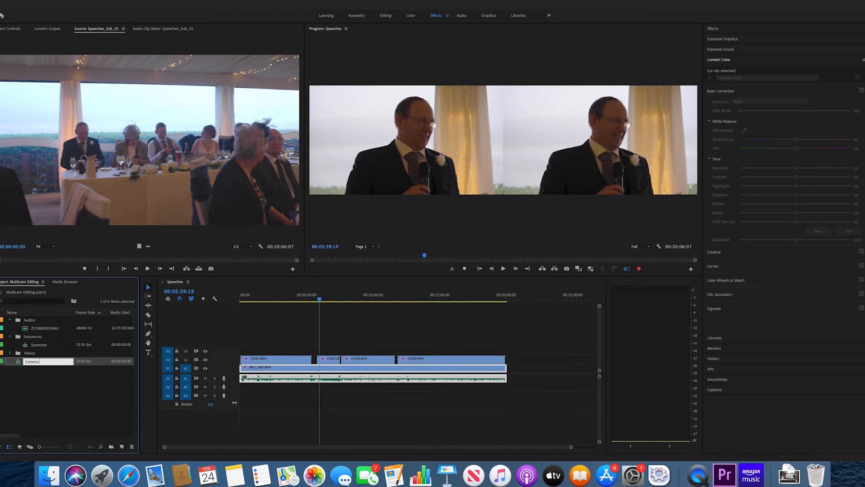
pyautogui.write(' 1')
pyautogui.click(307, 354)
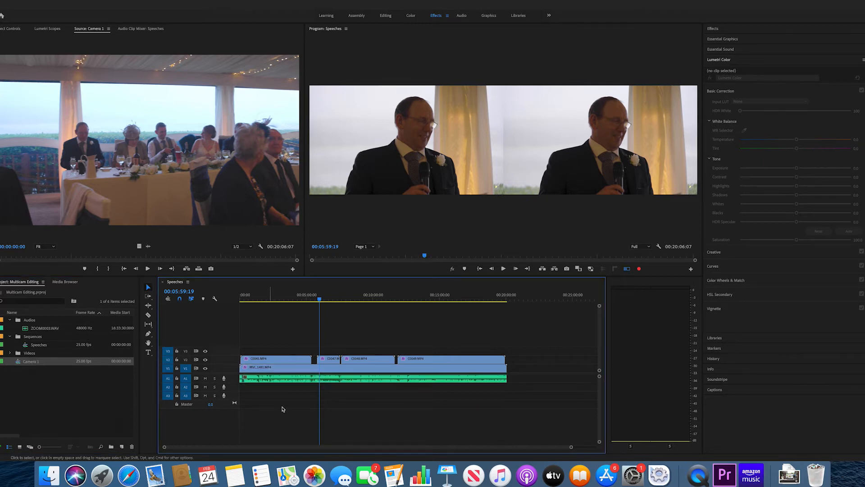
# Make another subsequence from the V2 camera clips and the ZOOM0003.WAV audio, and name it Camera 2
pyautogui.moveTo(265, 332); pyautogui.dragTo(513, 385)
pyautogui.rightClick(485, 359)
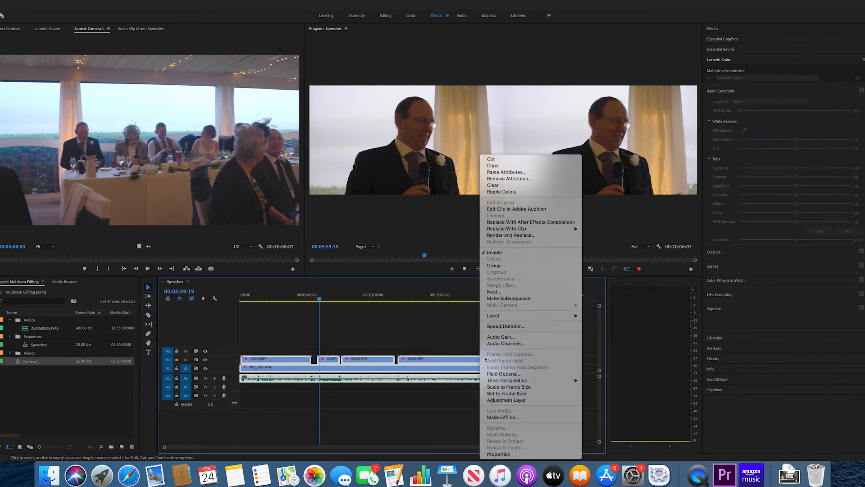
pyautogui.click(528, 299)
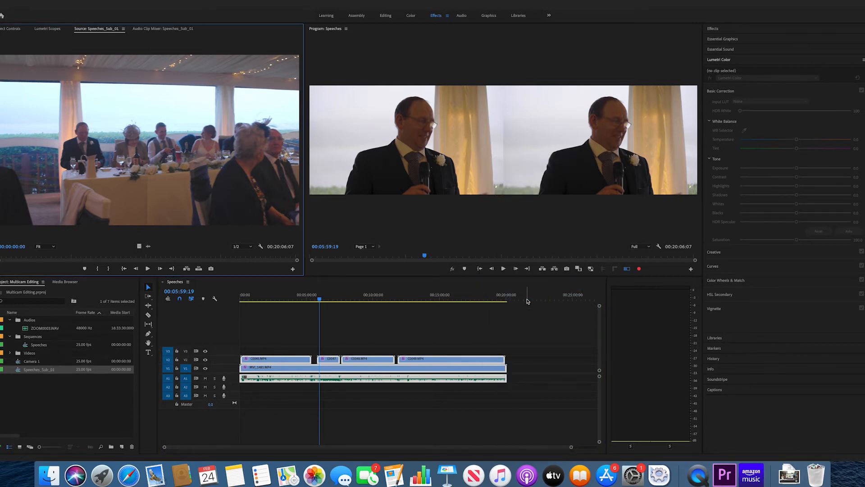
pyautogui.click(41, 371)
pyautogui.write('Camera 2')
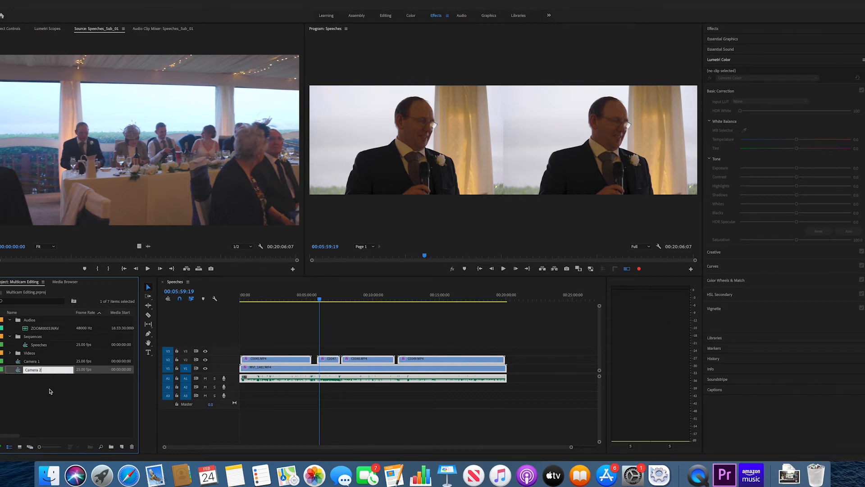
pyautogui.press('Return')
# Open the Camera 2 subsequence and delete the MVI_1481.MP4 clip from V1
pyautogui.doubleClick(18, 369)
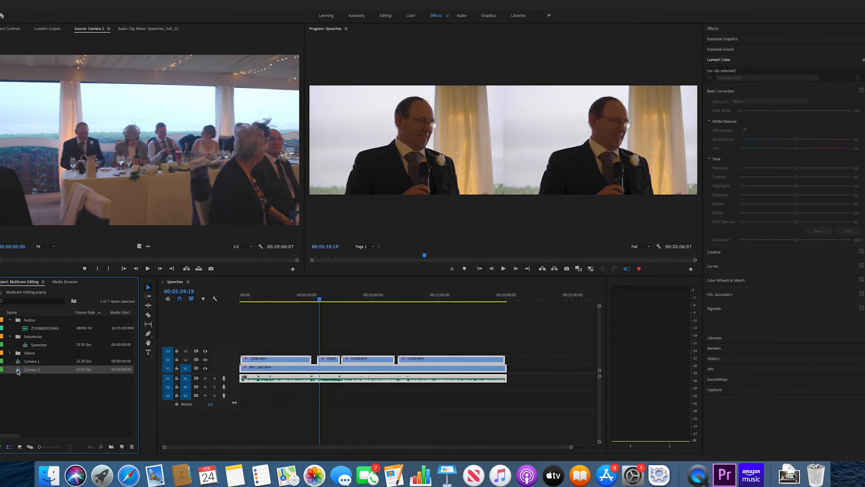
pyautogui.click(384, 369)
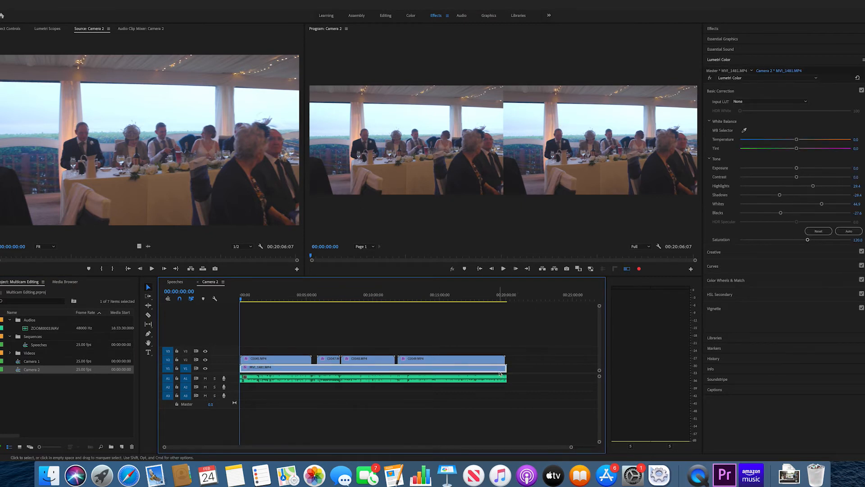
pyautogui.press('Delete')
pyautogui.click(512, 356)
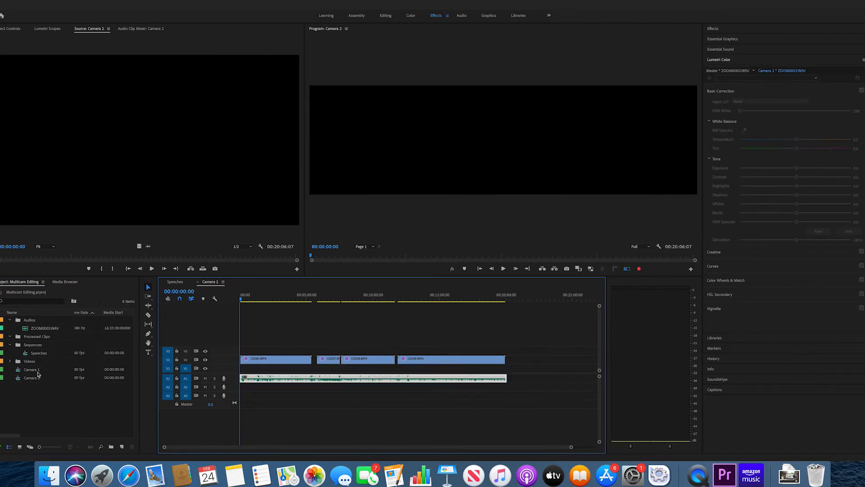
# Create a multi-camera source sequence from Camera 1 and Camera 2, synchronized by audio track channel 1, with Automatic preset and Camera 1 audio
pyautogui.click(37, 372)
pyautogui.keyDown('shift'); pyautogui.click(34, 378); pyautogui.keyUp('shift')
pyautogui.rightClick(33, 378)
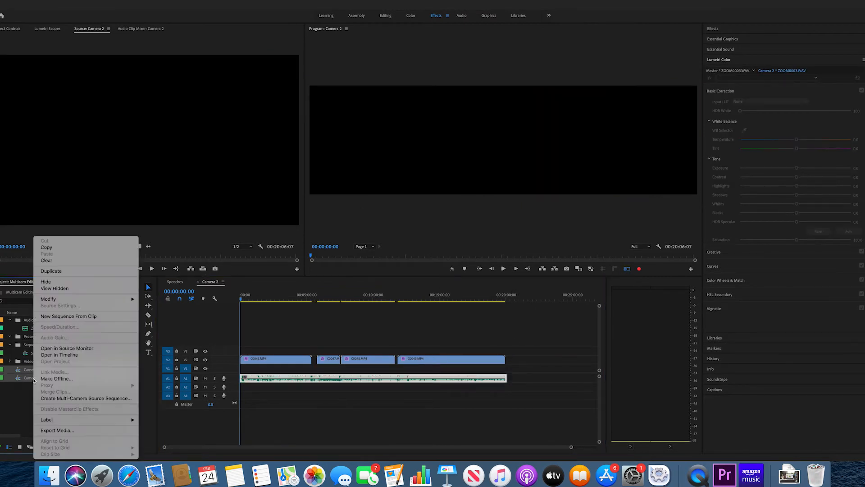
pyautogui.click(74, 398)
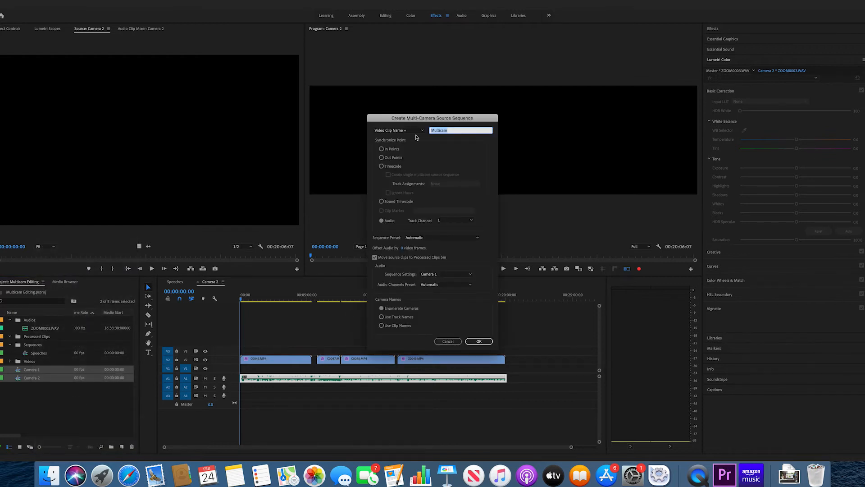
pyautogui.click(445, 240)
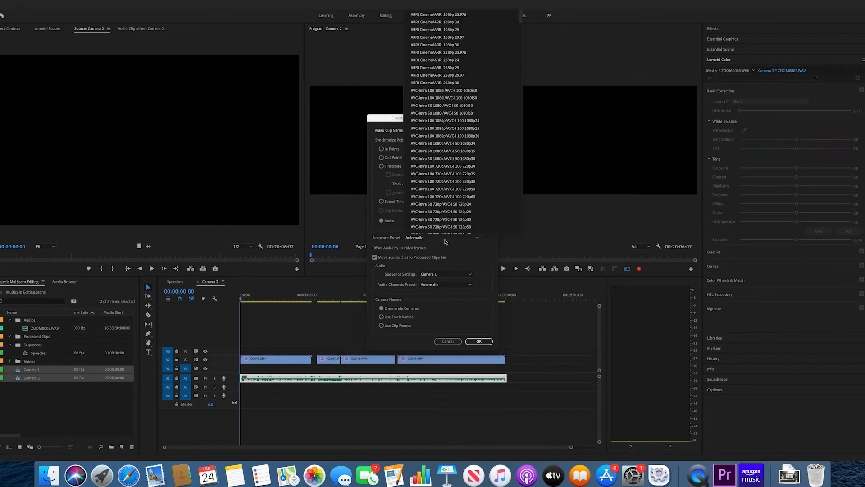
pyautogui.click(474, 258)
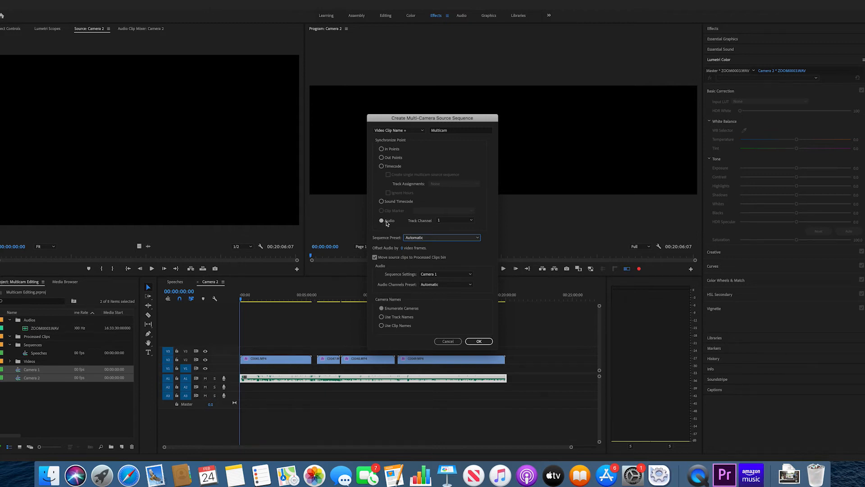
pyautogui.click(448, 222)
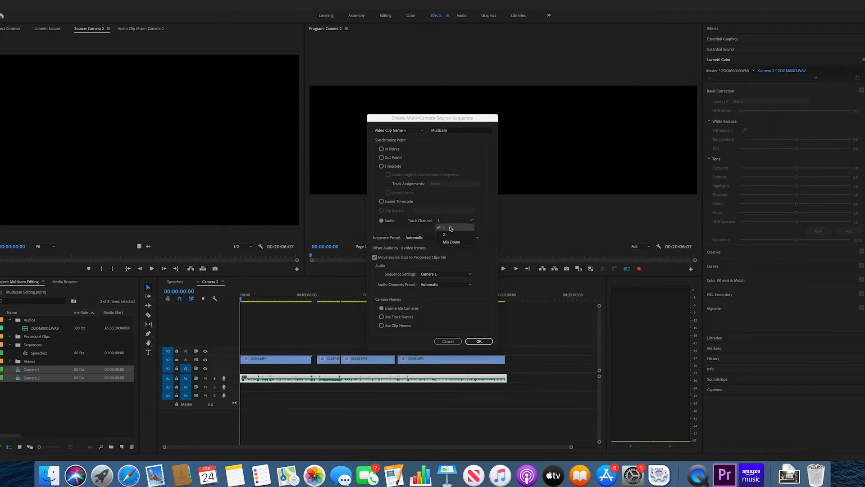
pyautogui.click(446, 228)
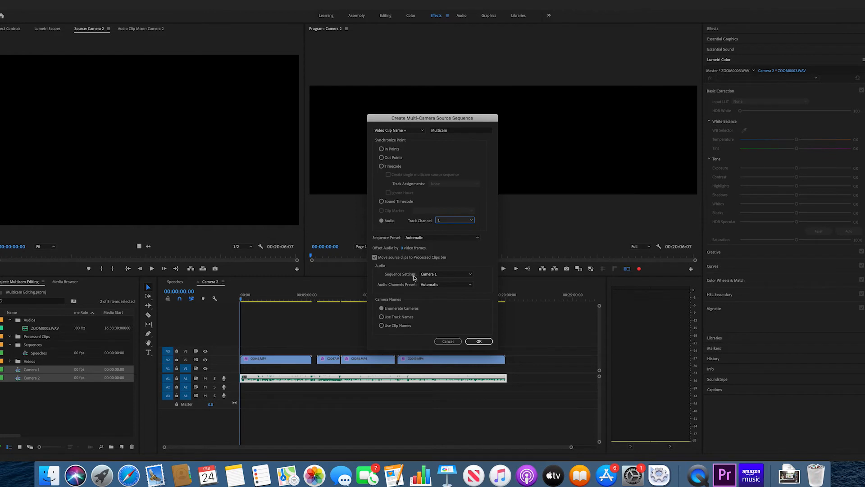
pyautogui.click(436, 275)
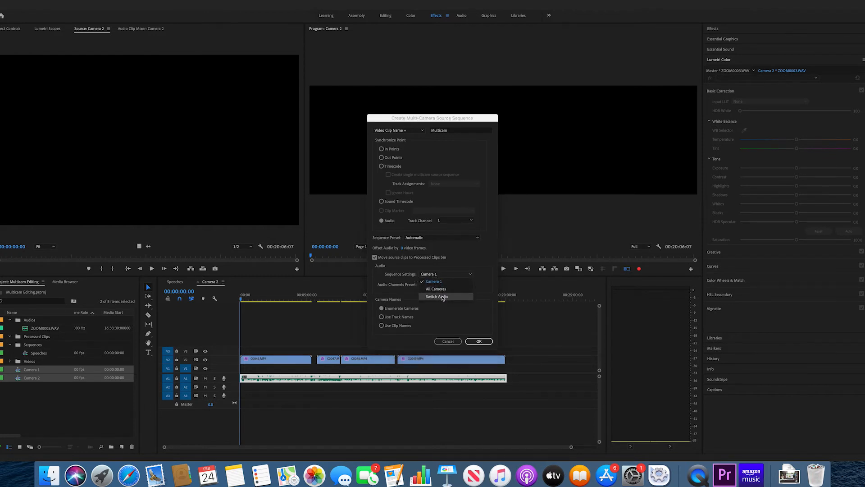
pyautogui.click(435, 282)
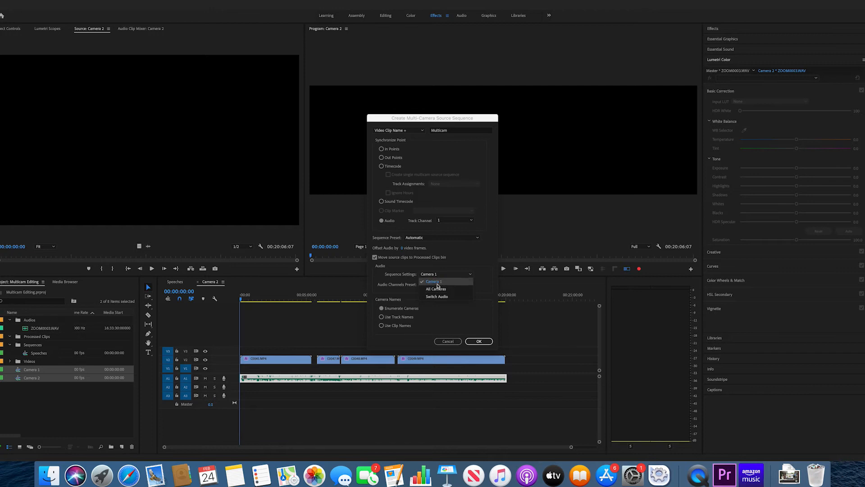
pyautogui.click(480, 341)
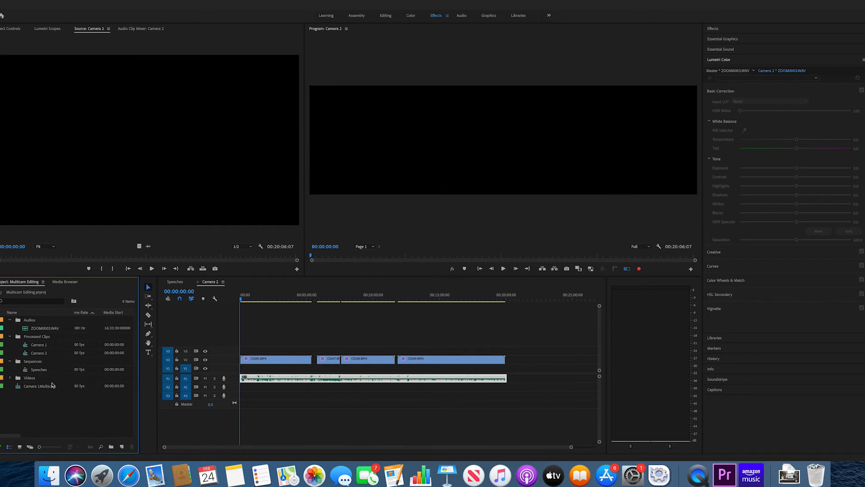
# Create a new sequence from the Camera 1Multicam source sequence
pyautogui.click(30, 387)
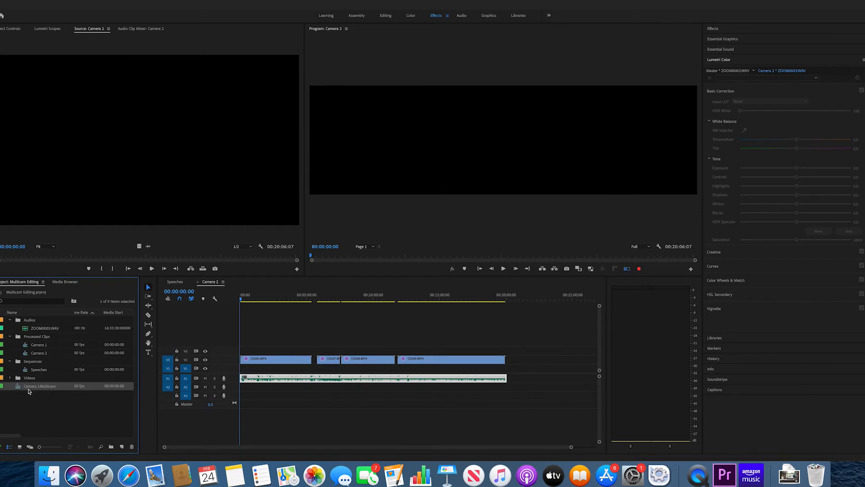
pyautogui.rightClick(20, 389)
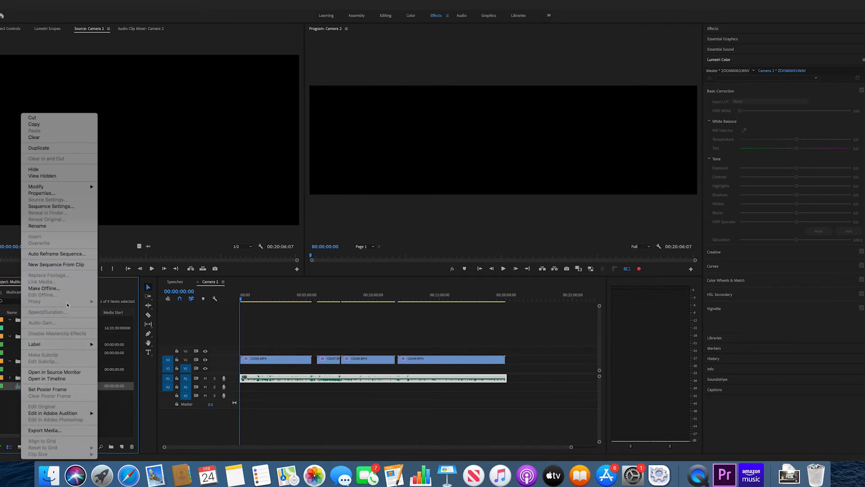
pyautogui.click(71, 265)
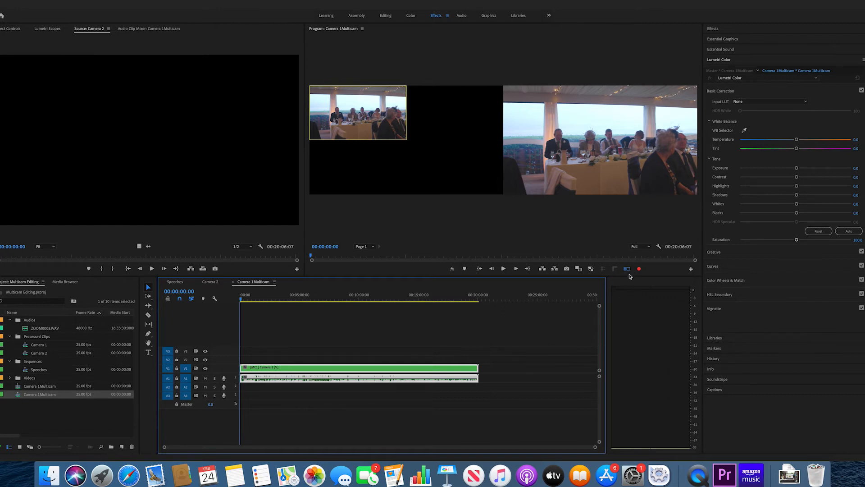
# Look over the Program monitor's available multi-camera controls and turn on multi-camera recording
pyautogui.click(691, 268)
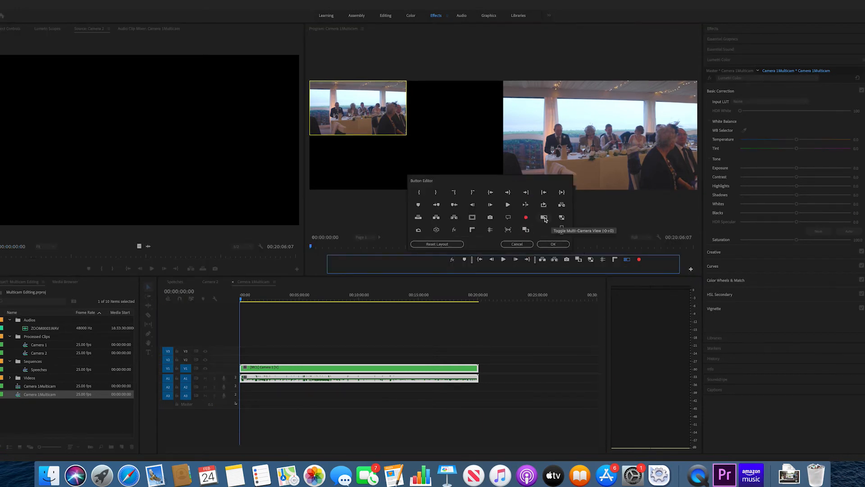
pyautogui.click(517, 243)
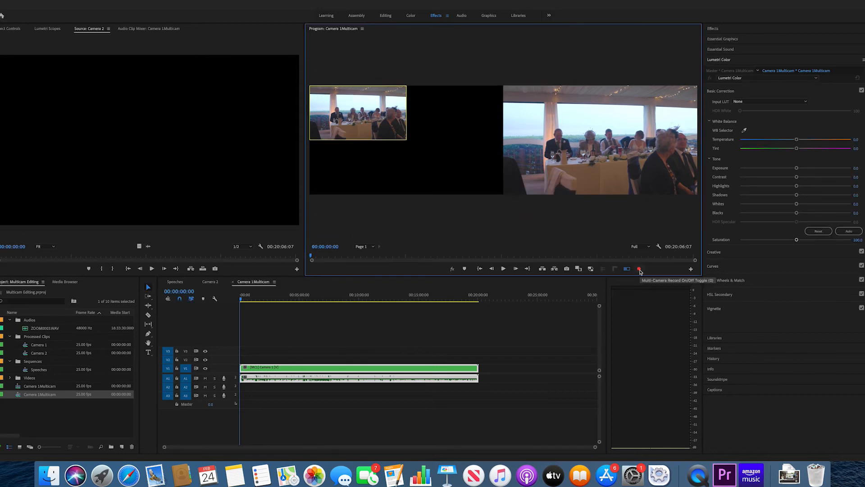
pyautogui.click(640, 270)
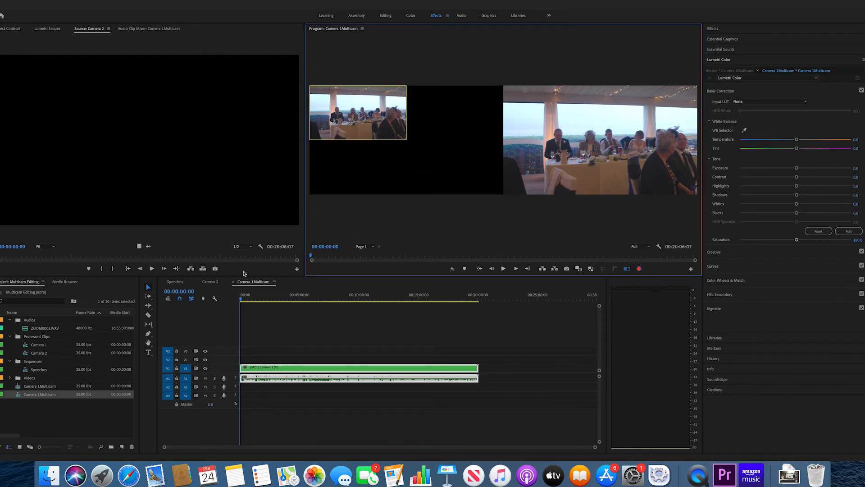
# Play the sequence from the start to about 55 seconds, recording live cuts between cameras 1 and 2 and finishing on camera 2
pyautogui.press('space')
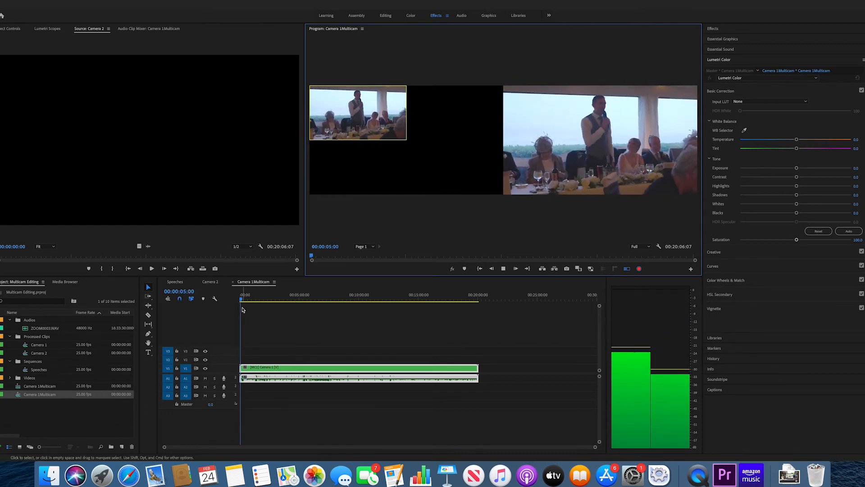
pyautogui.press('XF86AudioMute')
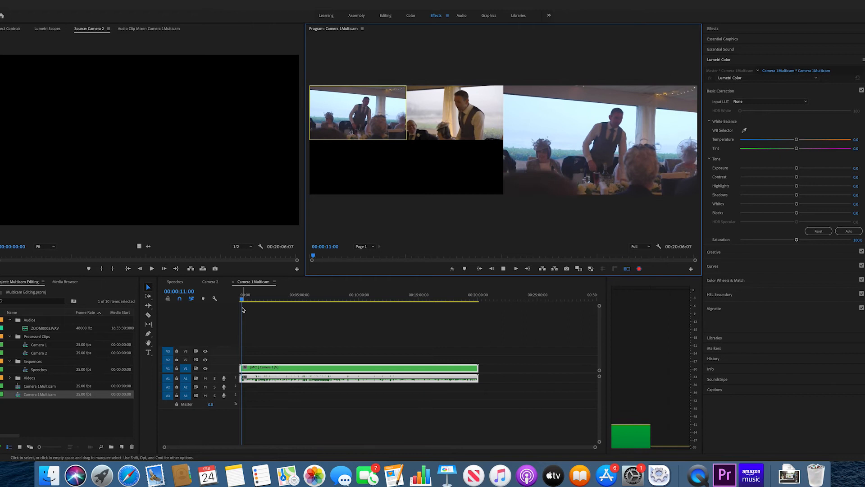
pyautogui.press('2')
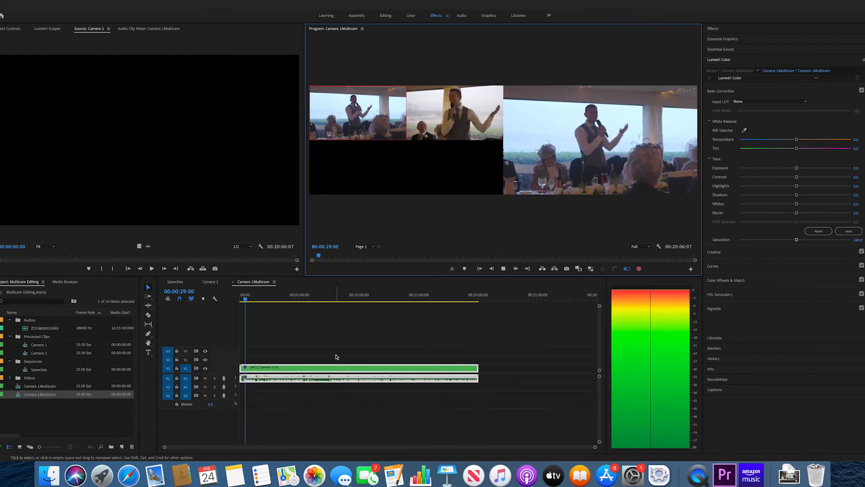
pyautogui.press('2')
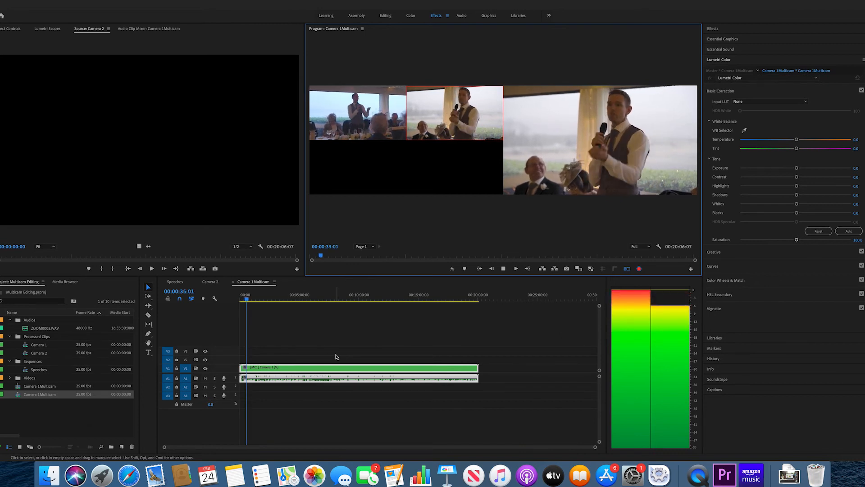
pyautogui.press('XF86AudioRaiseVolume')
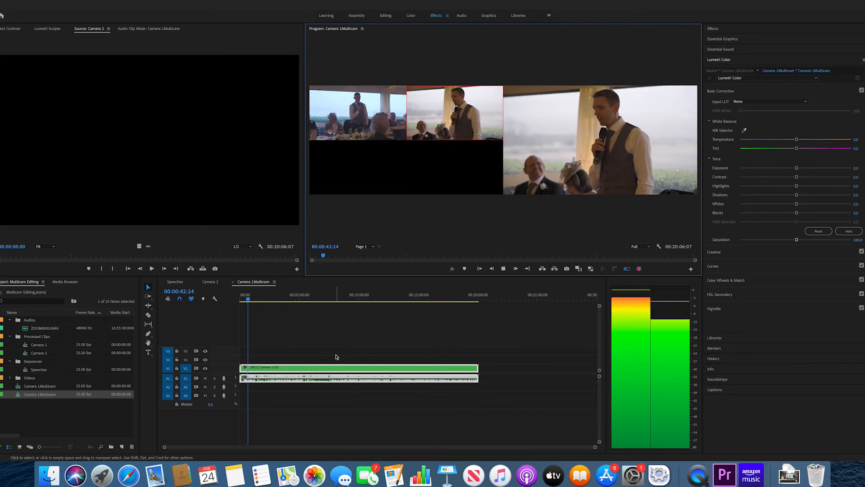
pyautogui.press('1')
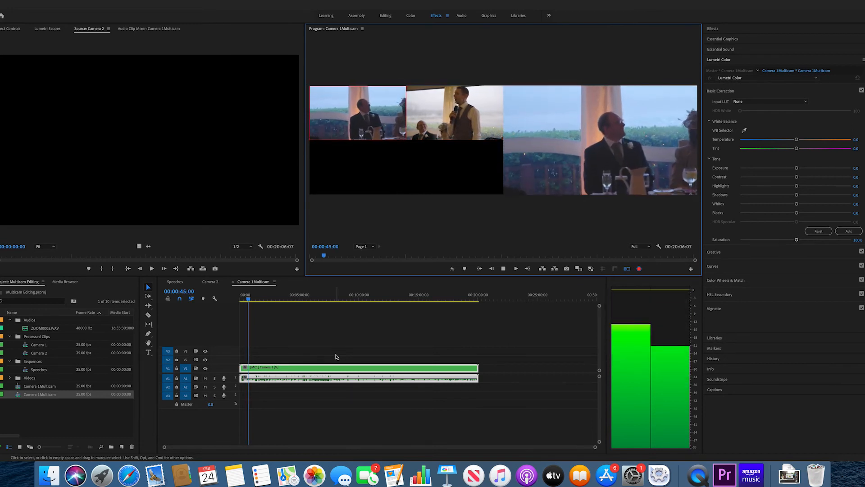
pyautogui.press('XF86AudioRaiseVolume')
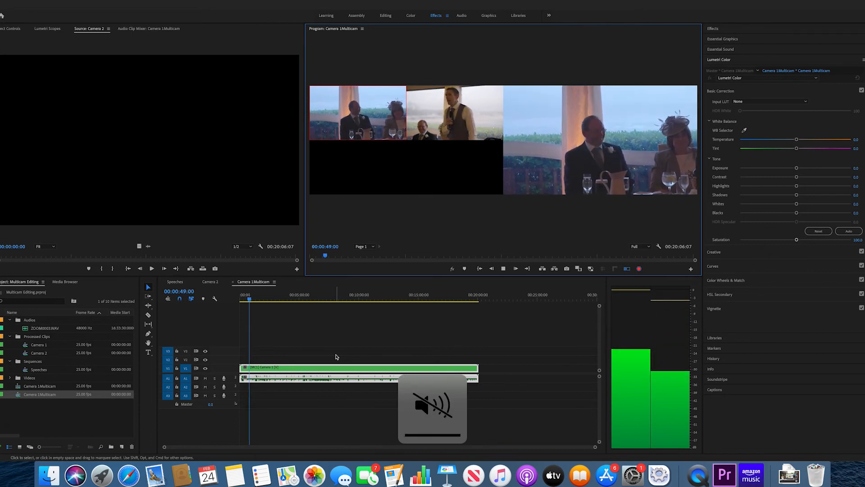
pyautogui.press('2')
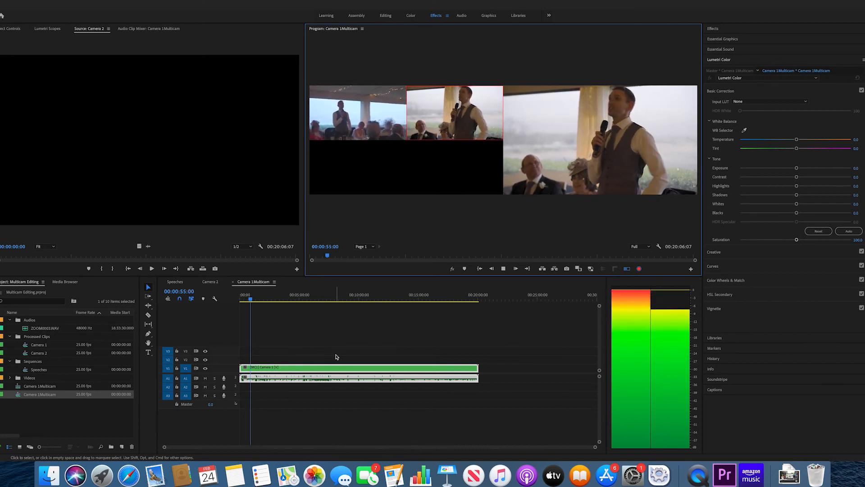
pyautogui.press('space')
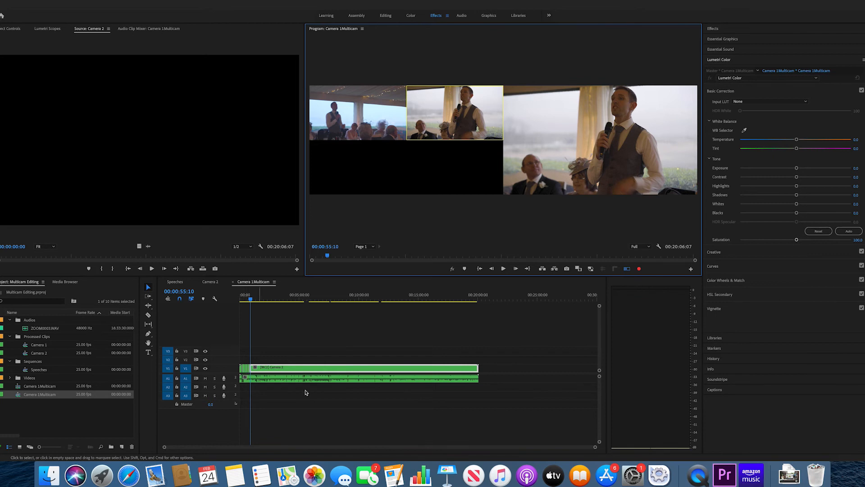
# Shift the cut from camera 2 to camera 1 near 44 seconds to about 00:00:46:02 and play through it
pyautogui.moveTo(596, 447); pyautogui.dragTo(424, 450)
pyautogui.click(365, 298)
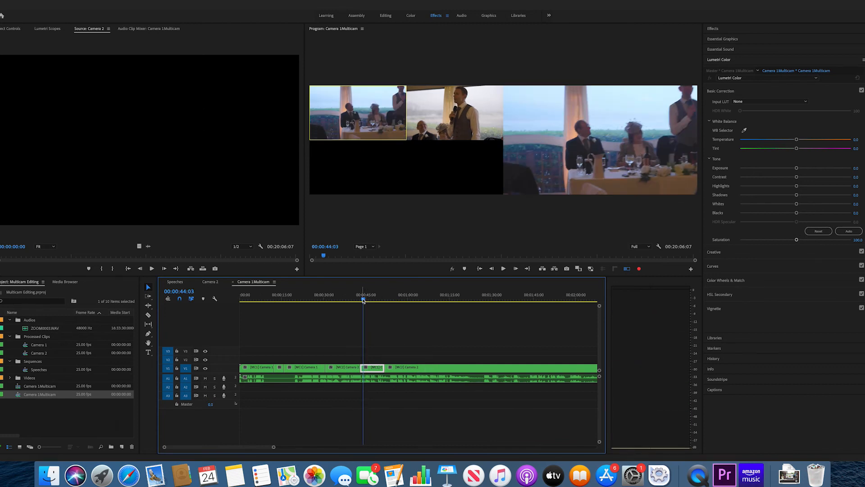
pyautogui.moveTo(363, 300)
pyautogui.mouseDown()
pyautogui.moveTo(353, 300)
pyautogui.moveTo(368, 301)
pyautogui.mouseUp()
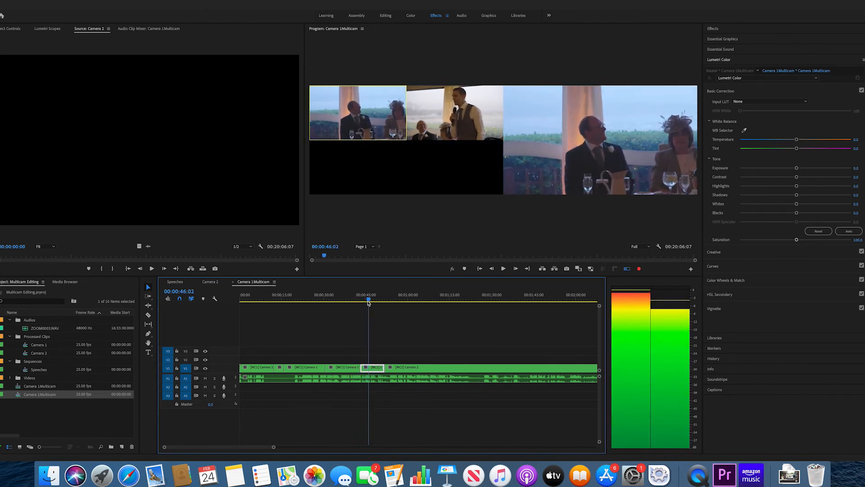
pyautogui.moveTo(364, 370); pyautogui.dragTo(367, 370)
pyautogui.moveTo(370, 301); pyautogui.dragTo(360, 302)
pyautogui.press('space')
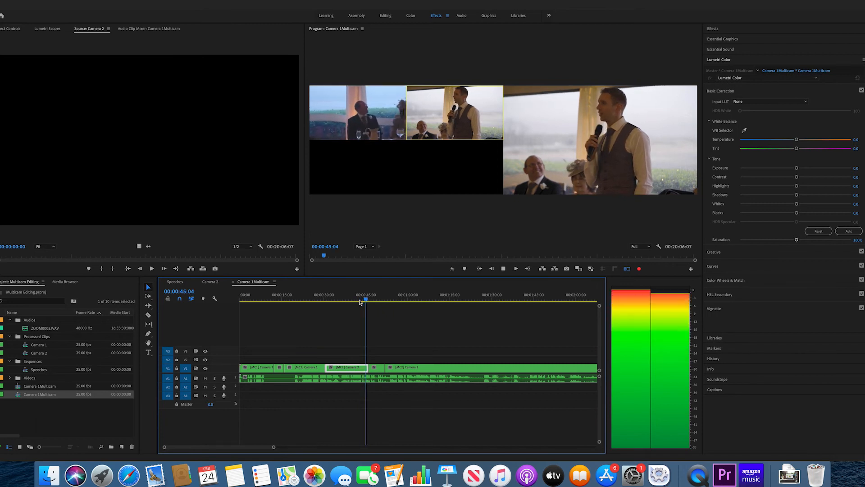
# Stop at 00:00:49:15, pull the following cut back to camera 2 to that point, and play through the edit
pyautogui.press('1')
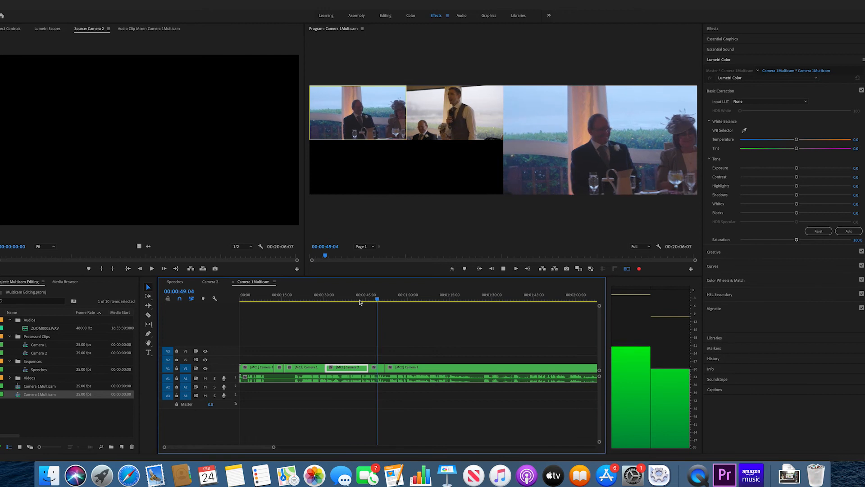
pyautogui.press('space')
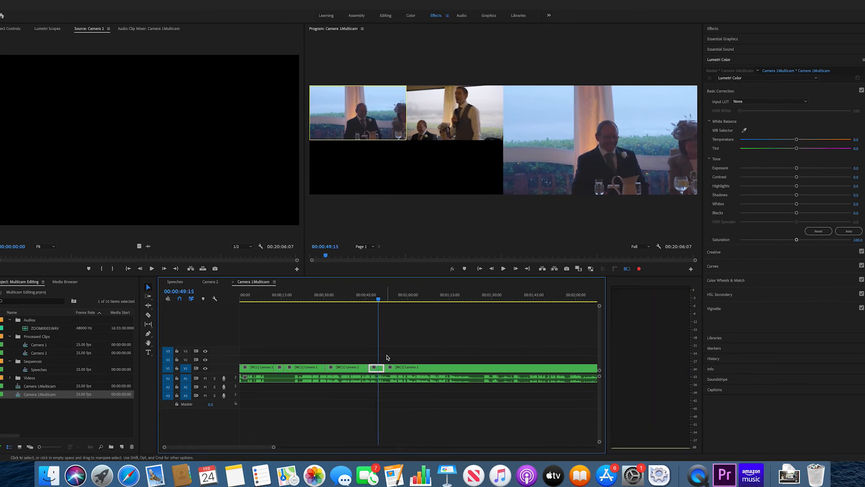
pyautogui.moveTo(383, 371); pyautogui.dragTo(380, 368)
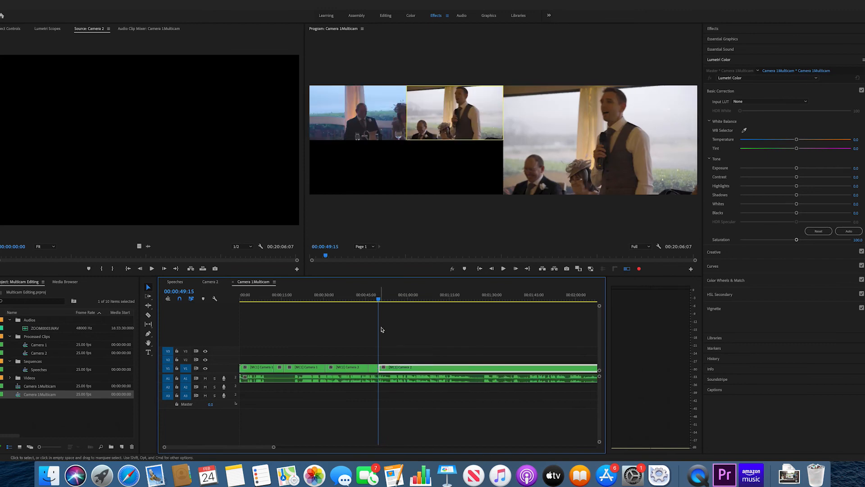
pyautogui.press('space')
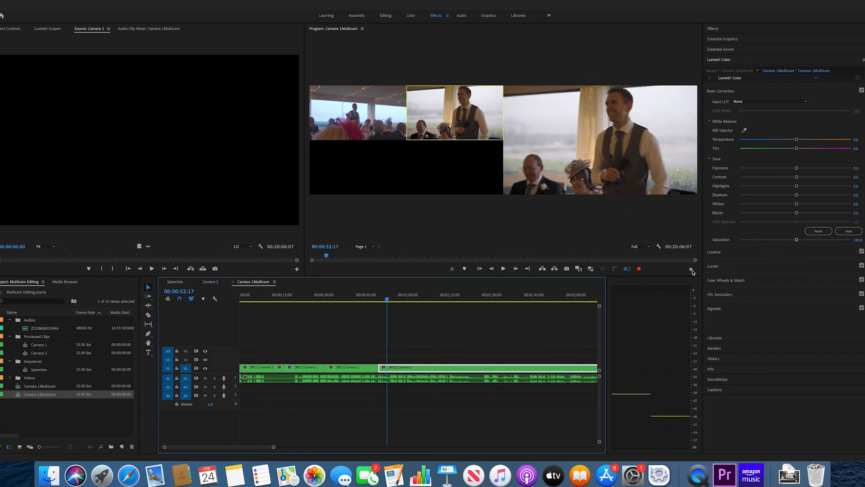
pyautogui.click(639, 269)
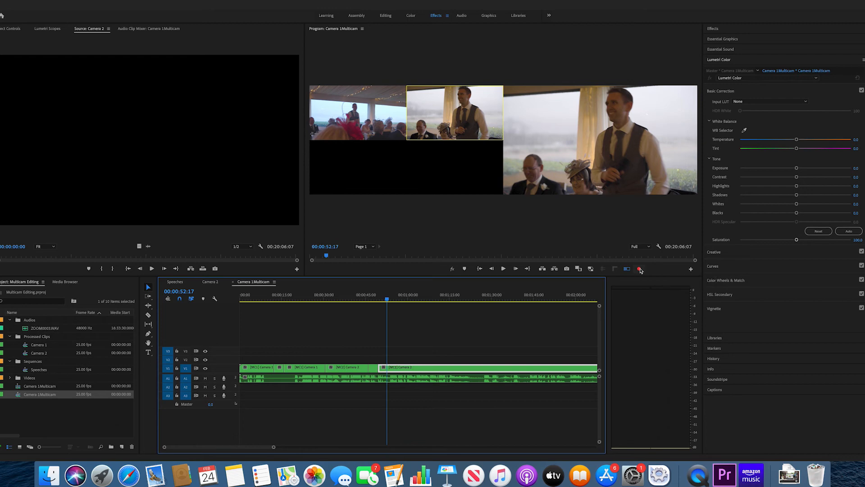